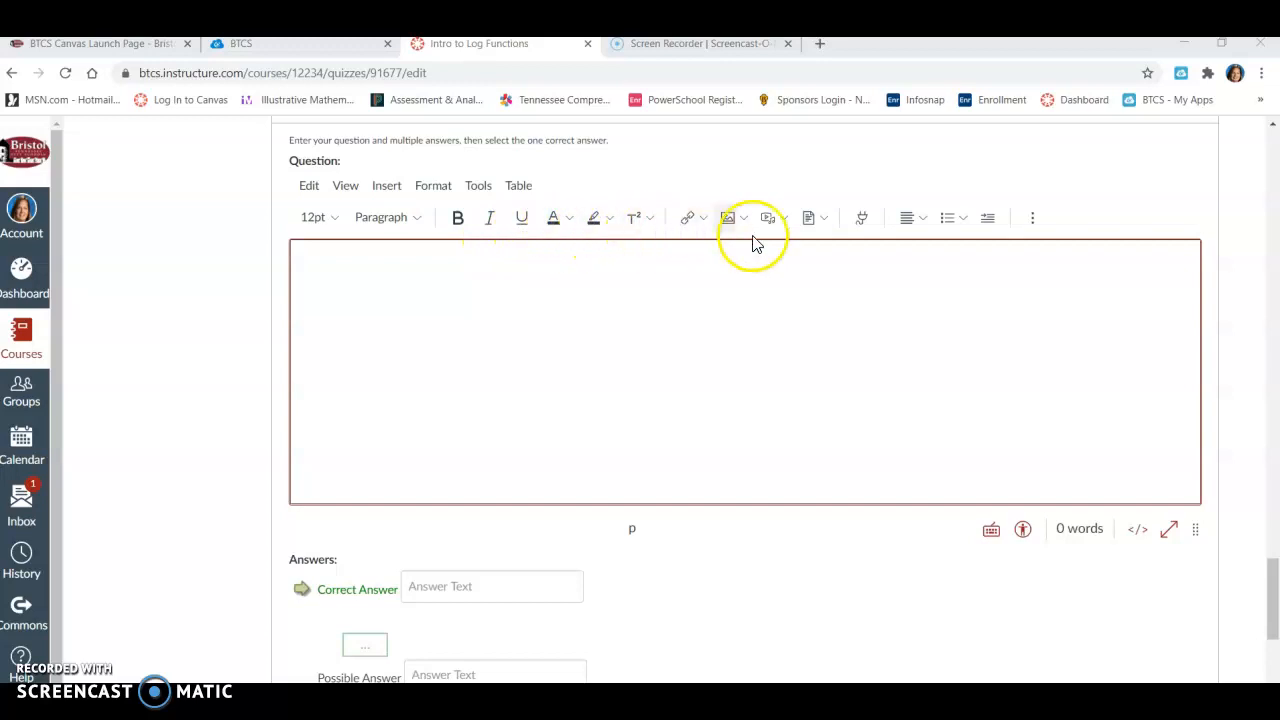
Step: Open the equation editor for the empty quiz question text and place the cursor in its entry area
left_click(1040, 230)
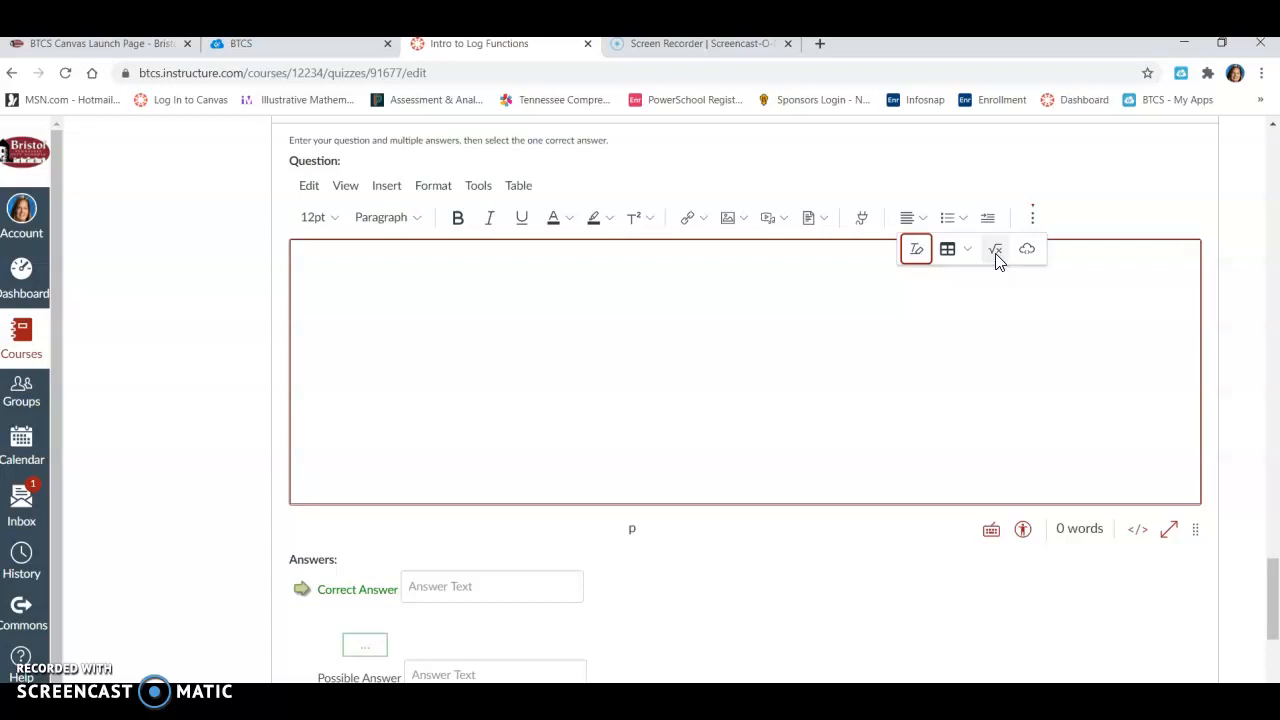
left_click(1036, 222)
left_click(1036, 222)
left_click(995, 258)
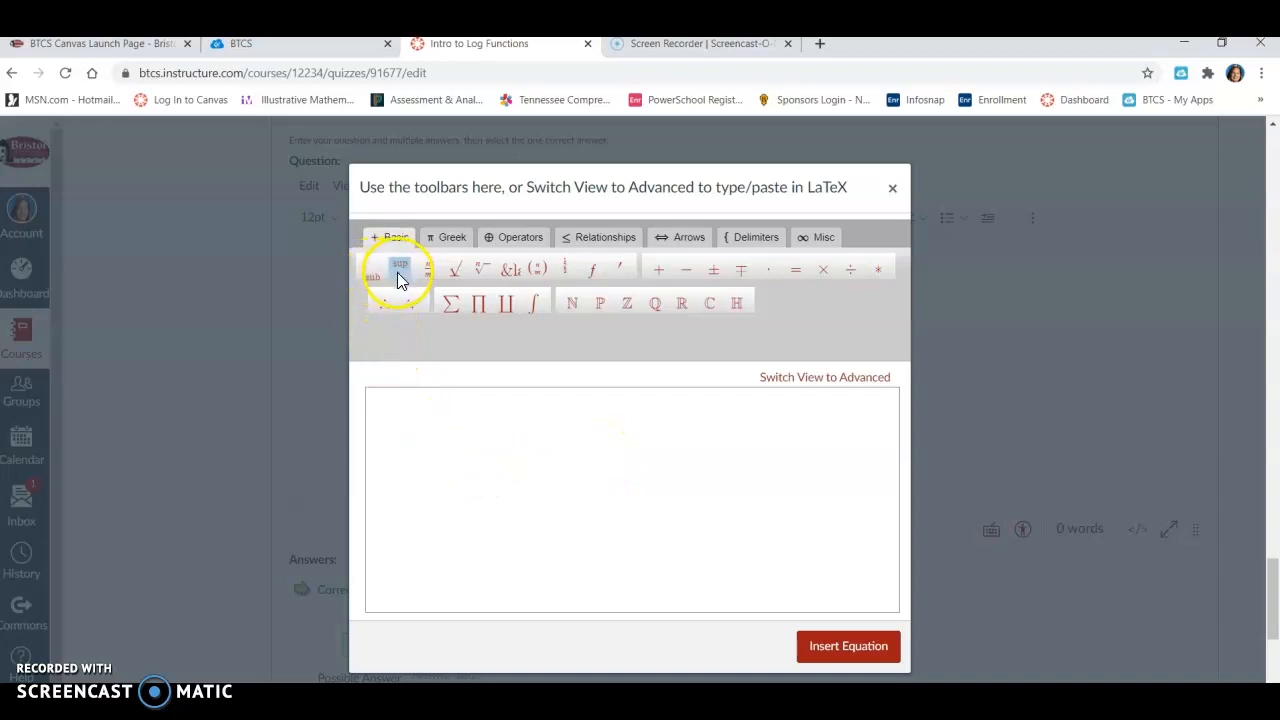
left_click(393, 404)
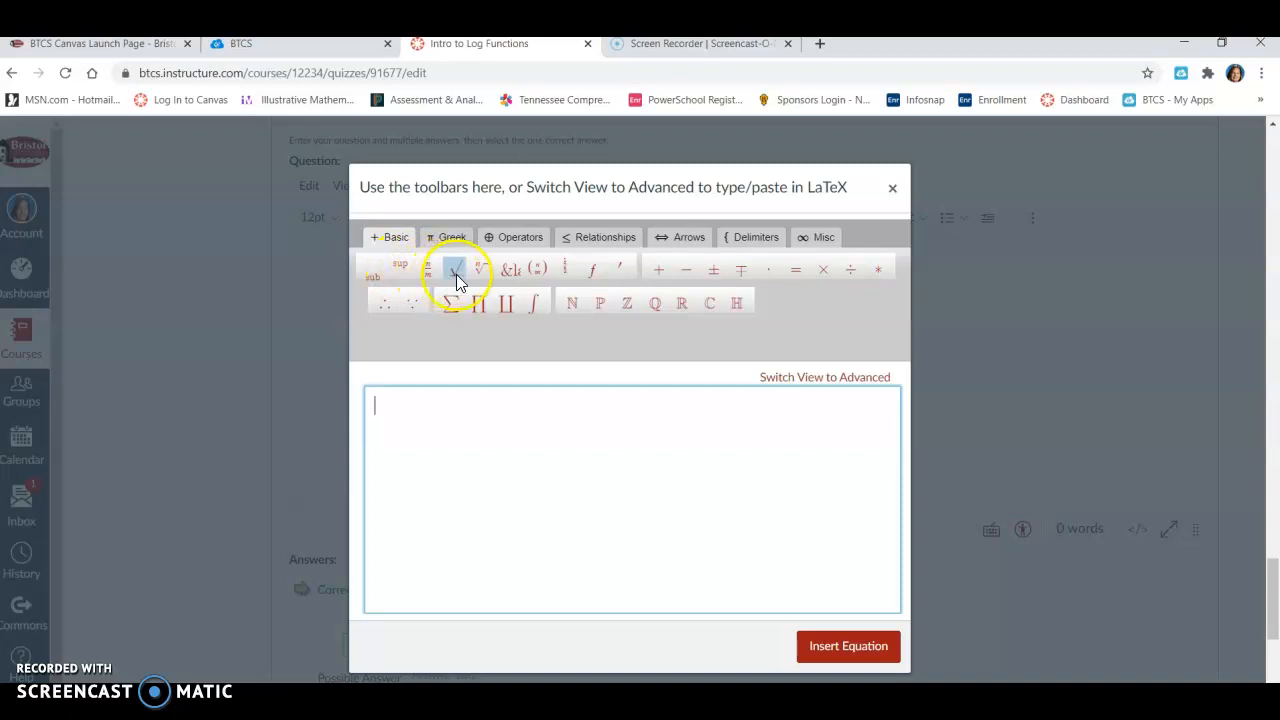
Step: Enter y − y₁ as the start of a point-slope equation, with the 1 as a subscript
left_click(375, 280)
left_click(390, 404)
type("y-y")
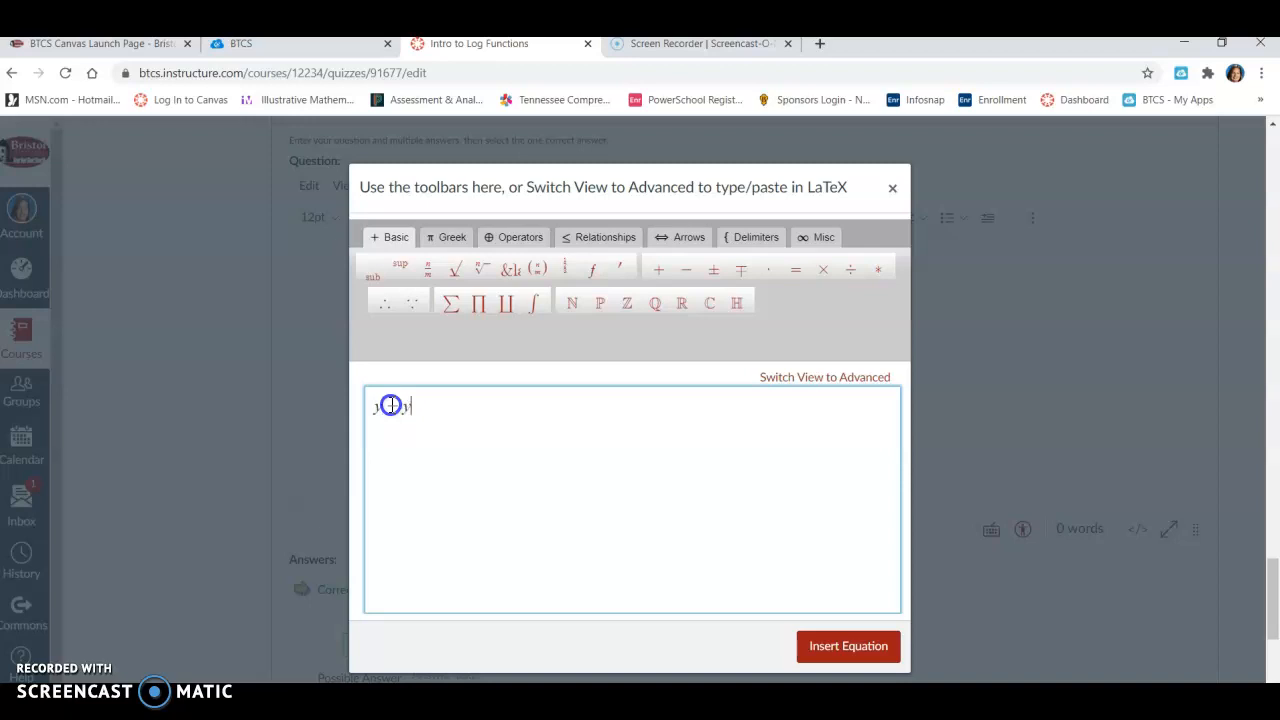
left_click(370, 272)
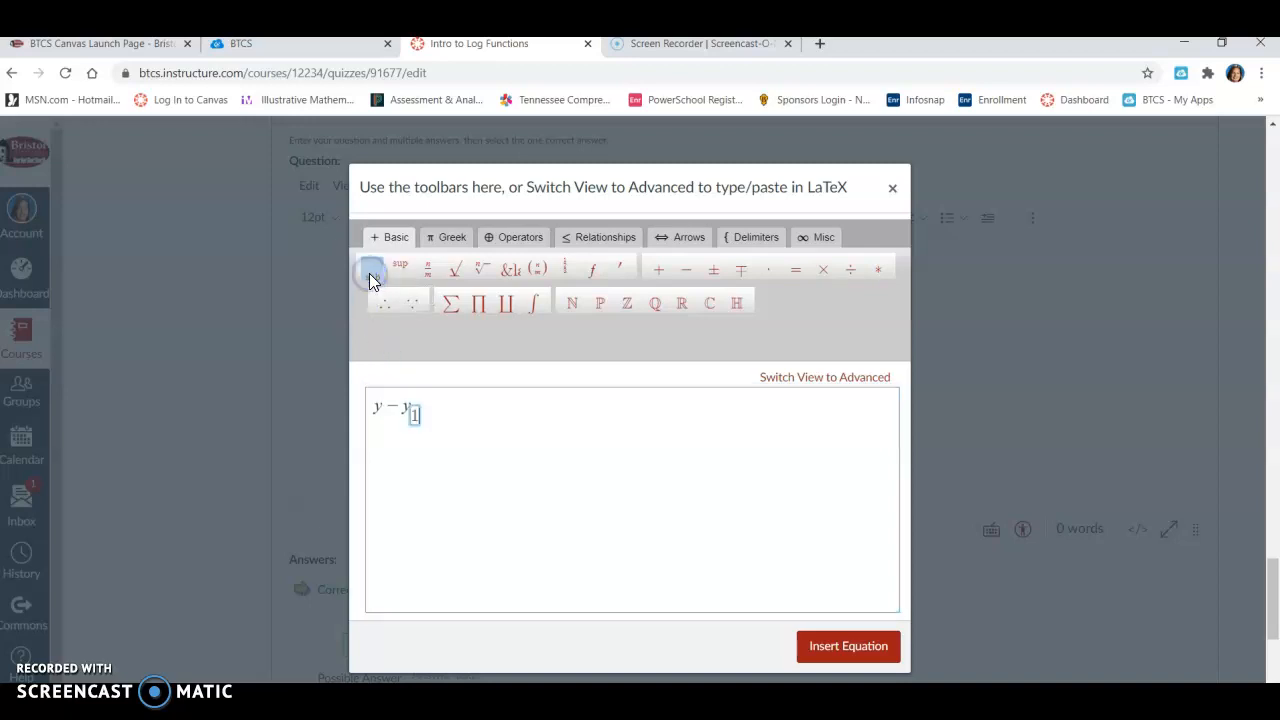
key("Right")
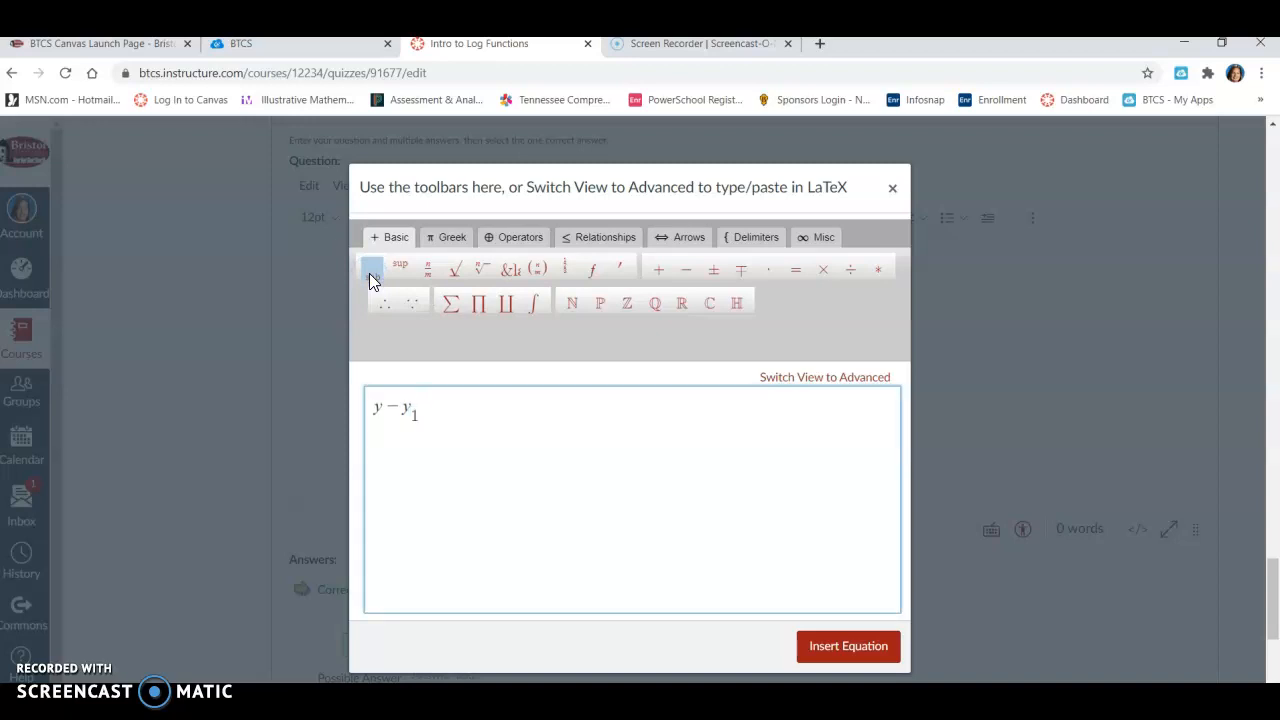
Step: Complete the point-slope equation with = m(x − x₁), setting the 1 as a subscript
type("=m")
type("(")
type("x-")
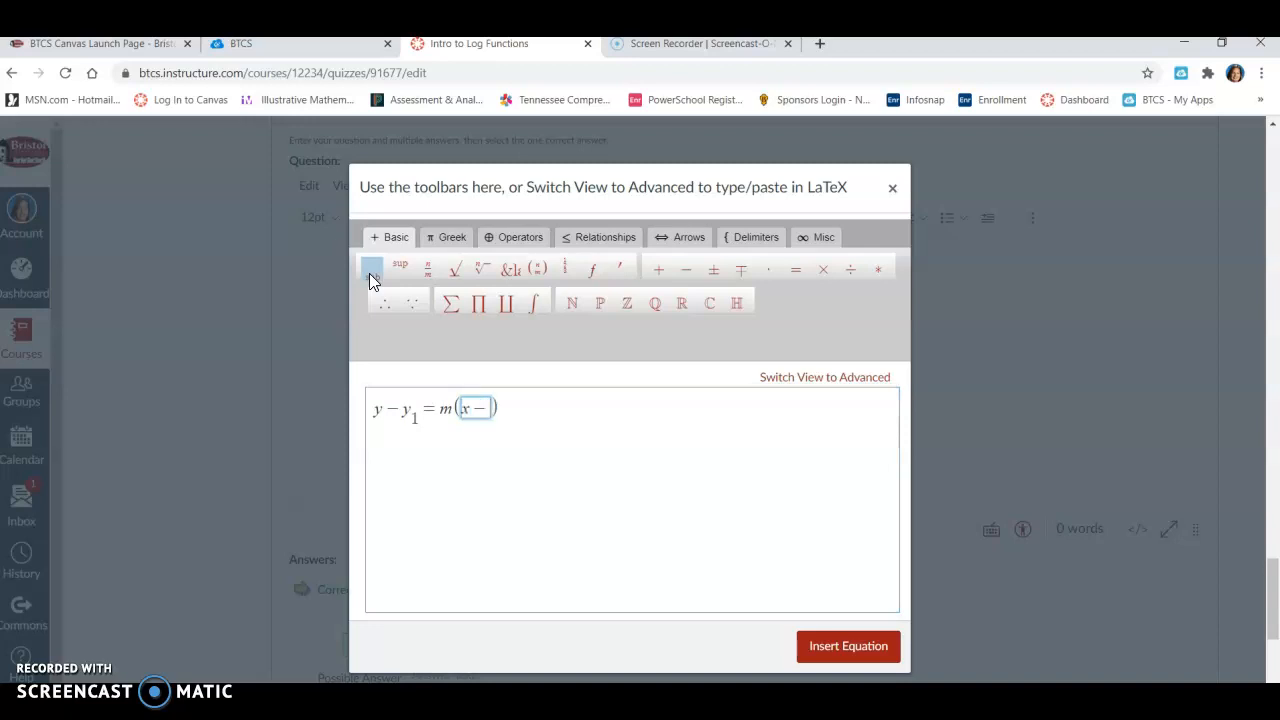
type("x")
left_click(372, 272)
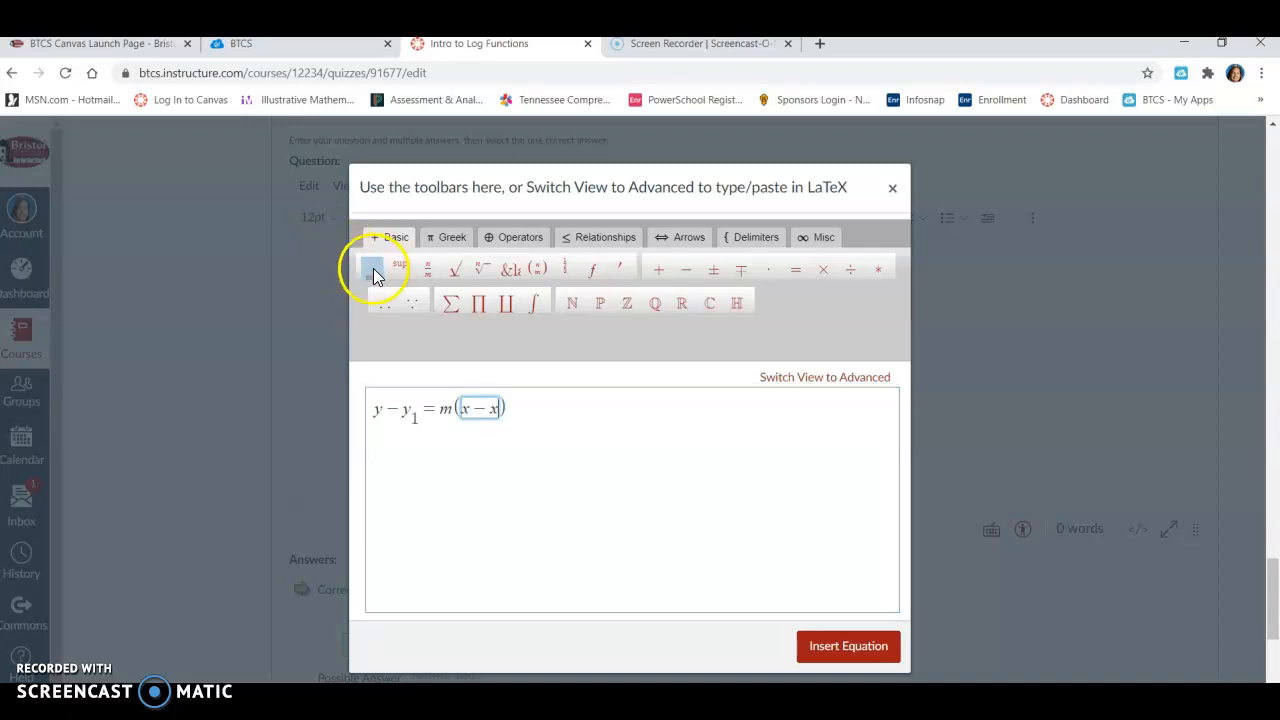
type("1")
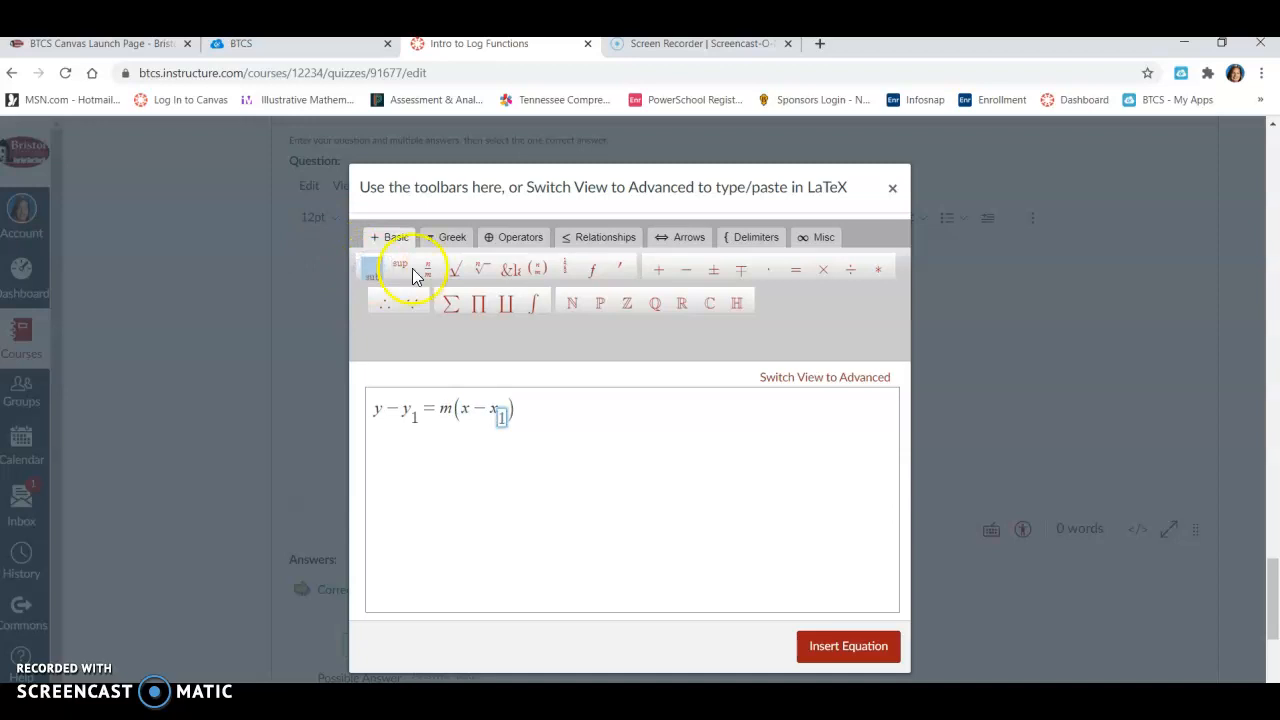
left_click(613, 417)
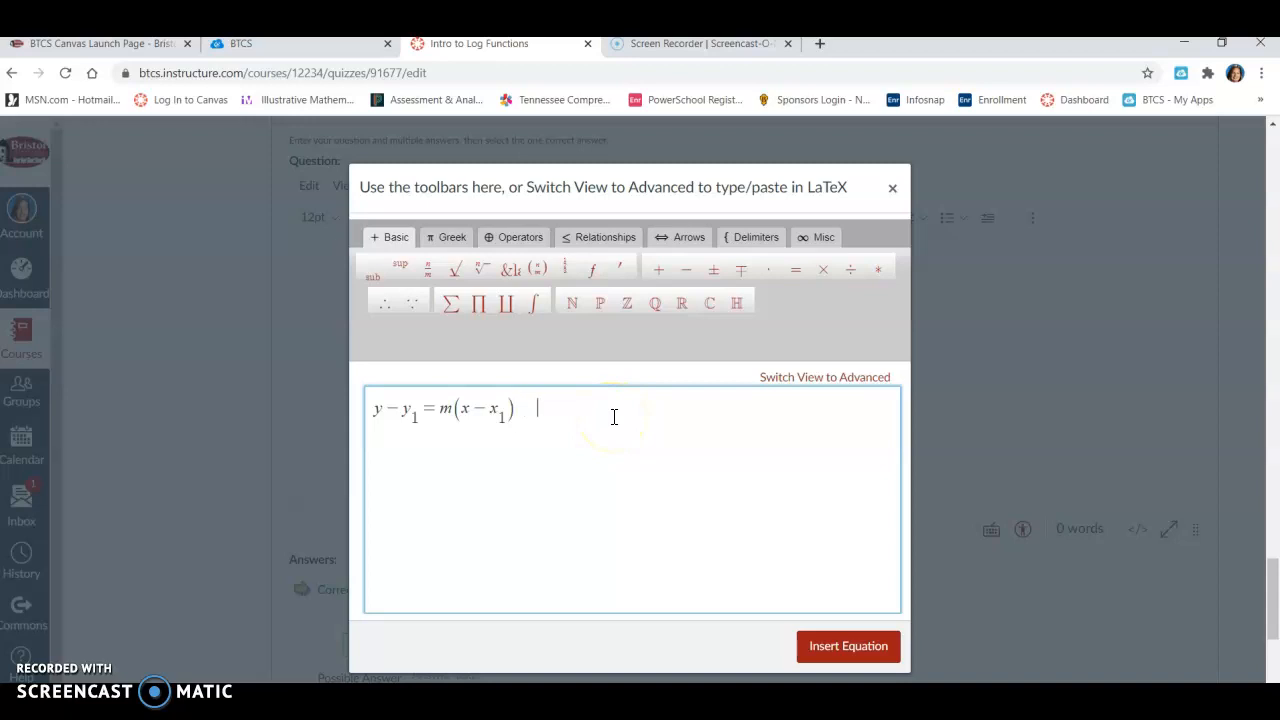
Step: Add the point (x₁, y₁) after the point-slope equation, with both 1s as subscripts
type("(x")
left_click(374, 272)
type("1")
key("Right")
type(", y")
left_click(376, 276)
type("1")
left_click(640, 411)
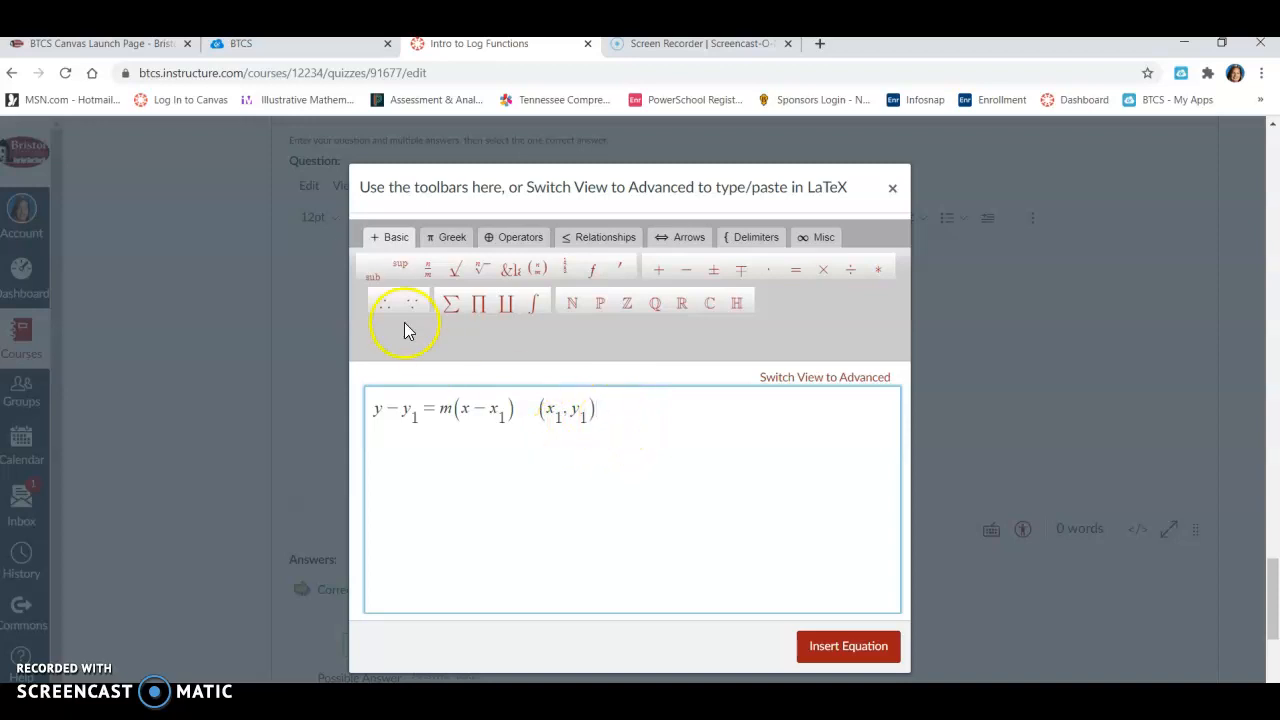
Step: Delete the point-slope equation and the point from the equation editor
key("BackSpace")
key("BackSpace")
key("BackSpace")
key("BackSpace")
key("BackSpace")
key("BackSpace")
key("BackSpace")
key("BackSpace")
key("BackSpace")
key("BackSpace")
key("BackSpace")
key("BackSpace")
key("BackSpace")
key("BackSpace")
key("BackSpace")
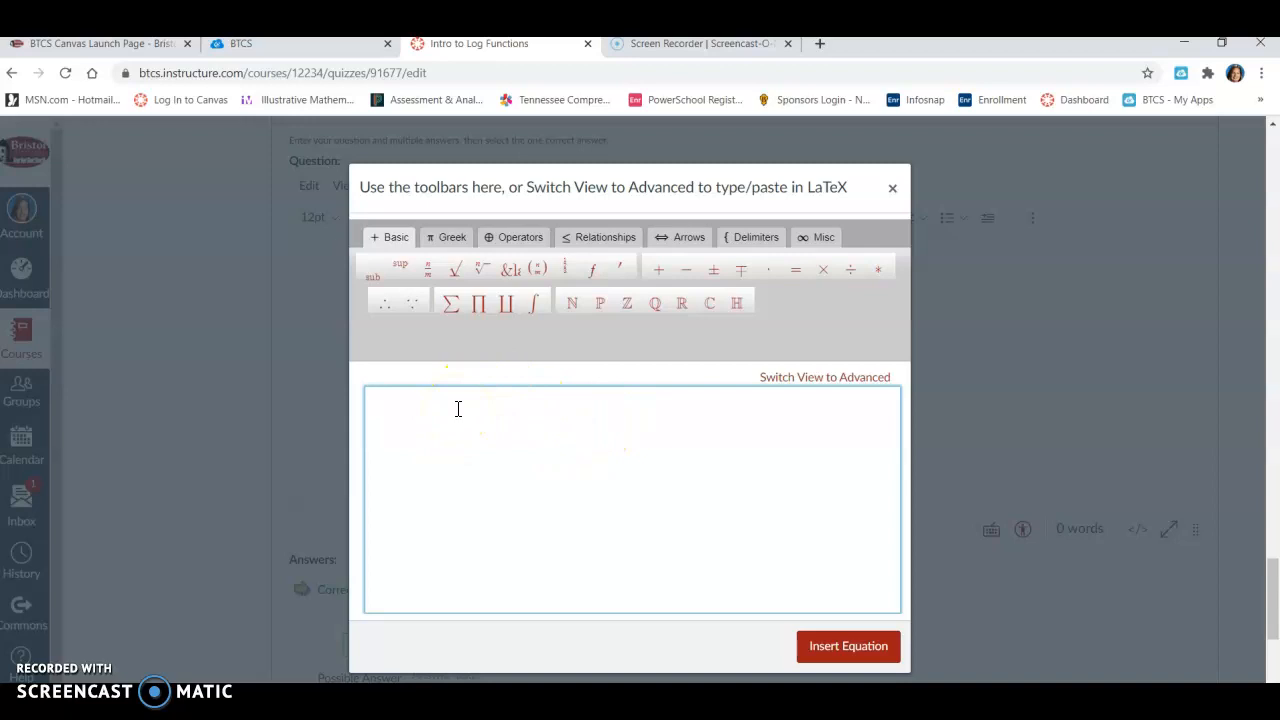
Step: Enter the function f(x) = x² + x + 1, using a superscript for the exponent
type("f(x)=x")
left_click(403, 274)
type("2+x+1")
left_click(594, 408)
Step: Delete the quadratic function from the equation editor
key("BackSpace")
key("BackSpace")
key("BackSpace")
key("BackSpace")
key("BackSpace")
key("BackSpace")
key("BackSpace")
key("BackSpace")
key("BackSpace")
key("BackSpace")
key("BackSpace")
key("BackSpace")
Step: Insert an empty fraction template in the equation and remove it again
left_click(430, 271)
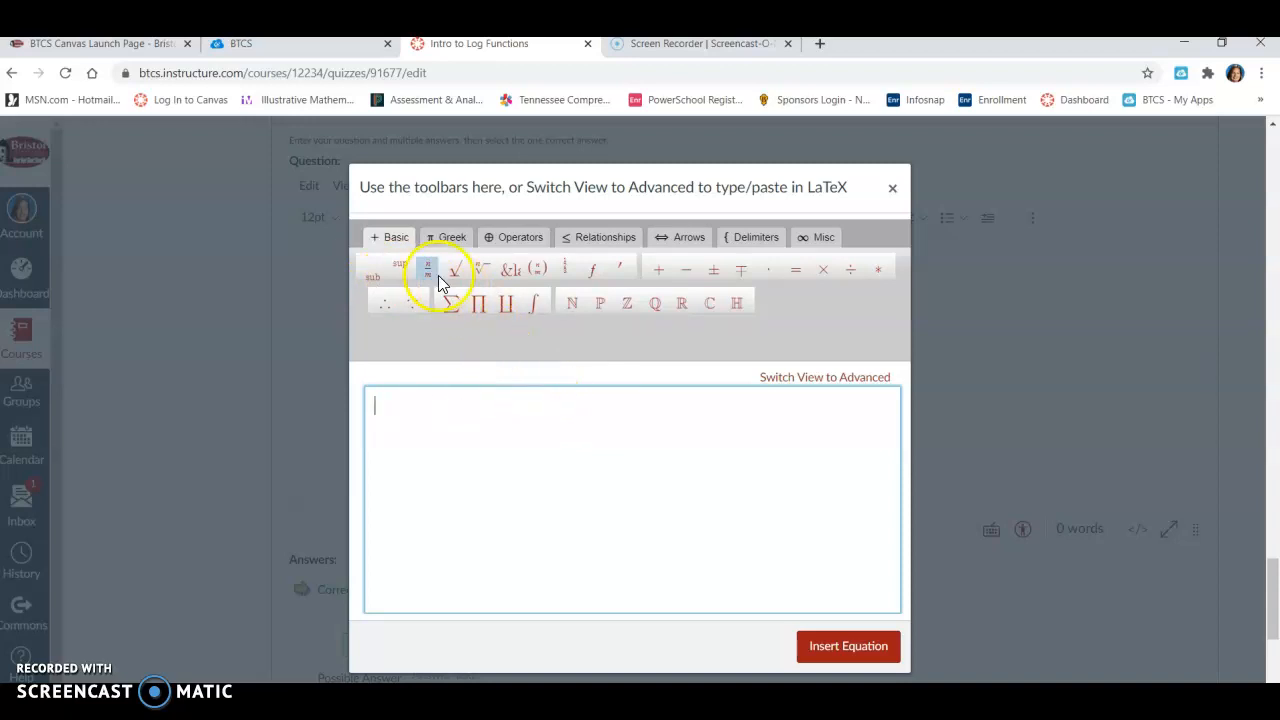
left_click(384, 406)
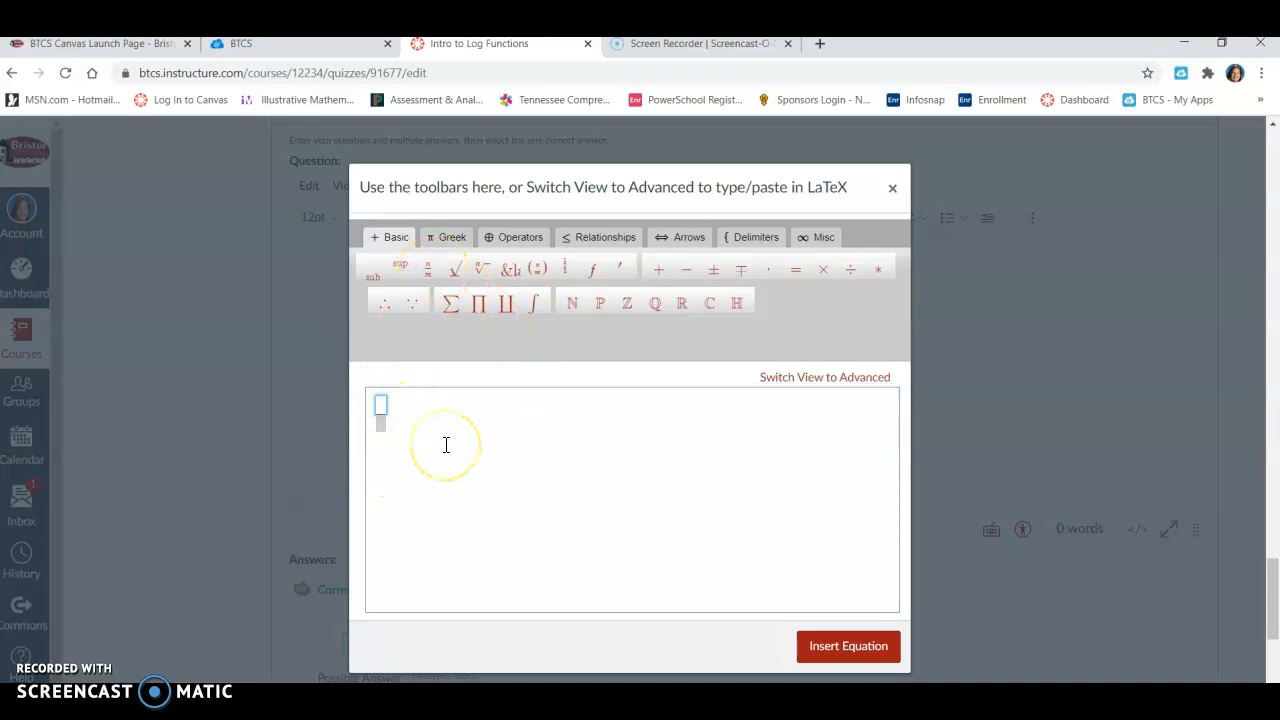
key("BackSpace")
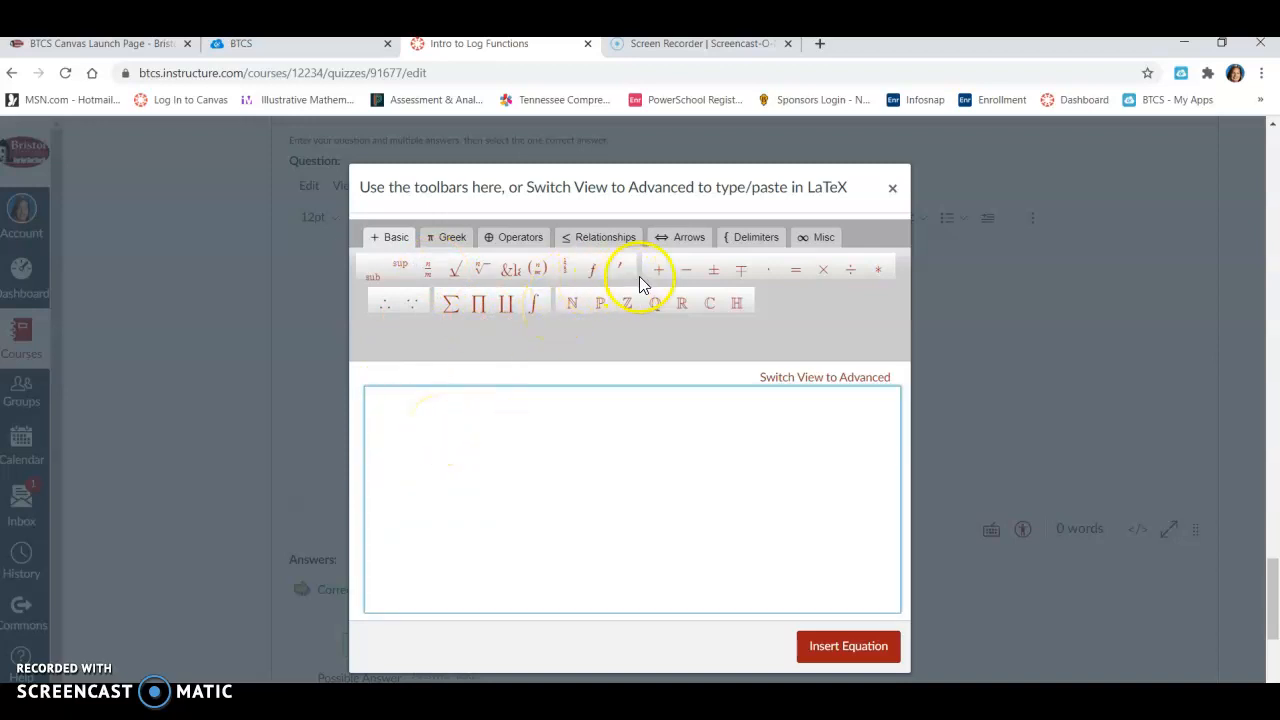
Step: Look through the relationship, operator and Greek symbol sets, and return to the basic symbols
left_click(590, 240)
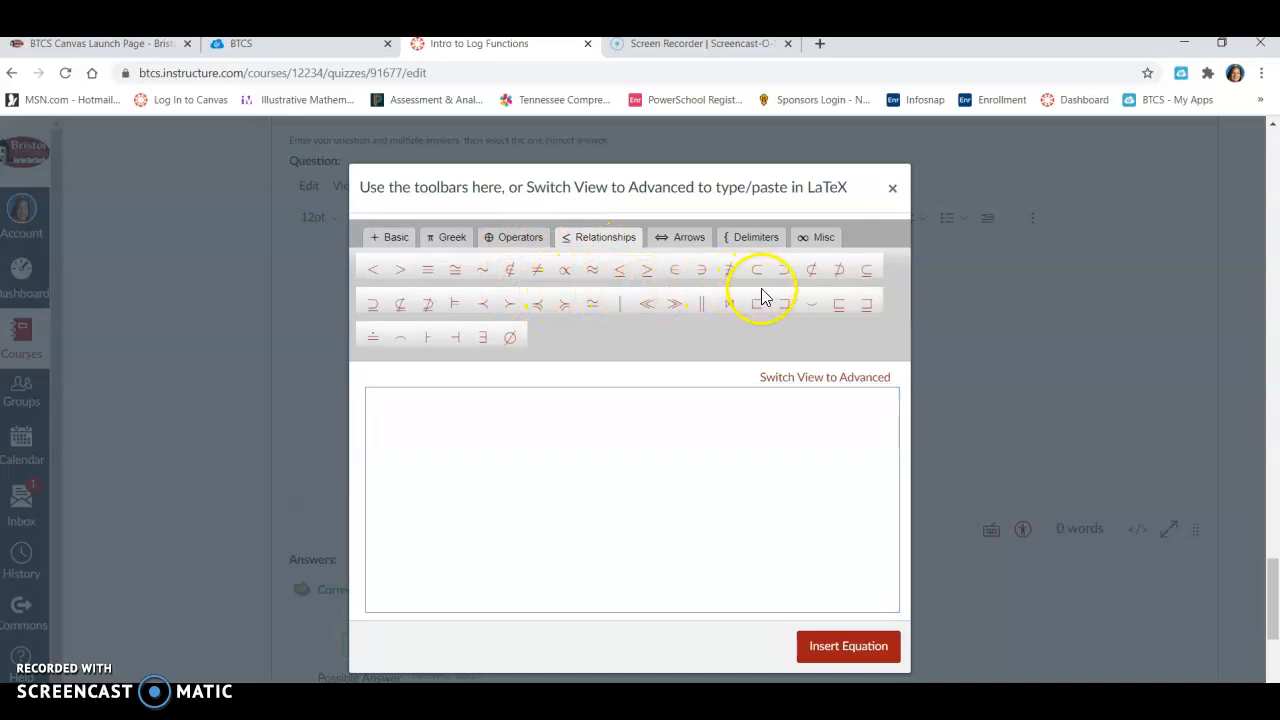
left_click(517, 238)
left_click(452, 244)
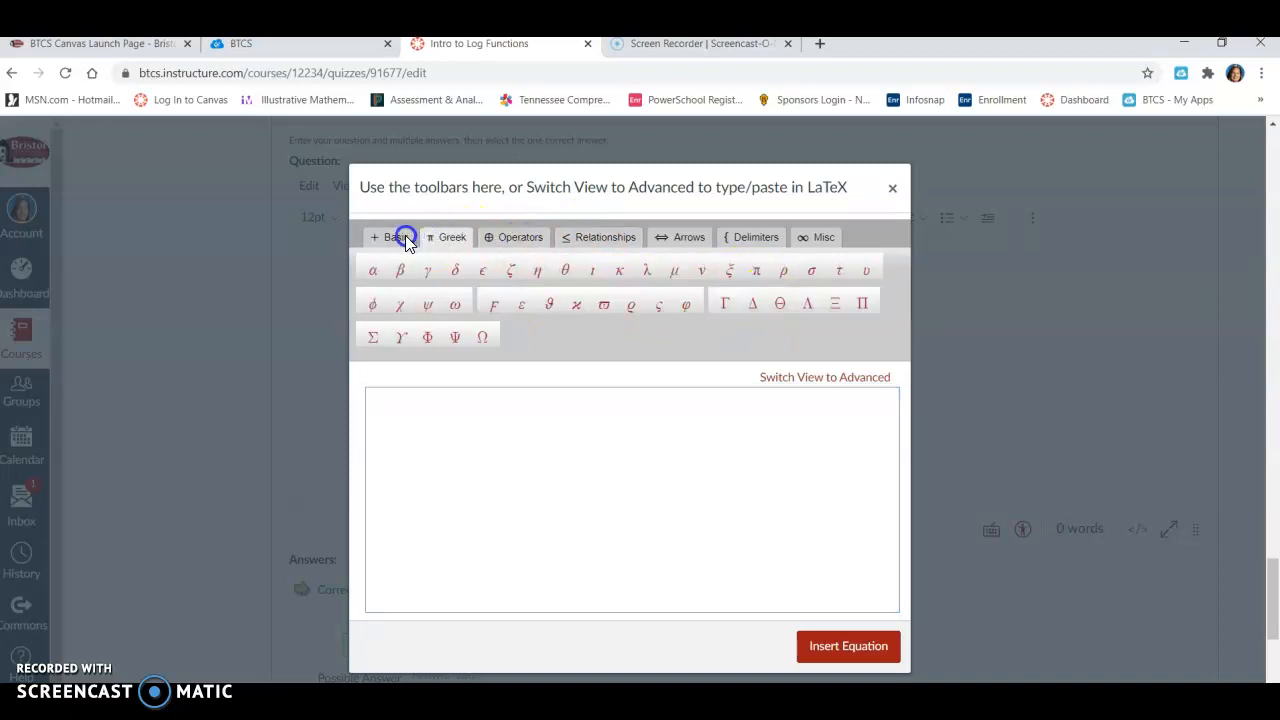
left_click(400, 240)
Step: Start a fraction inside parentheses and enter x³y⁴z as its numerator
left_click(448, 429)
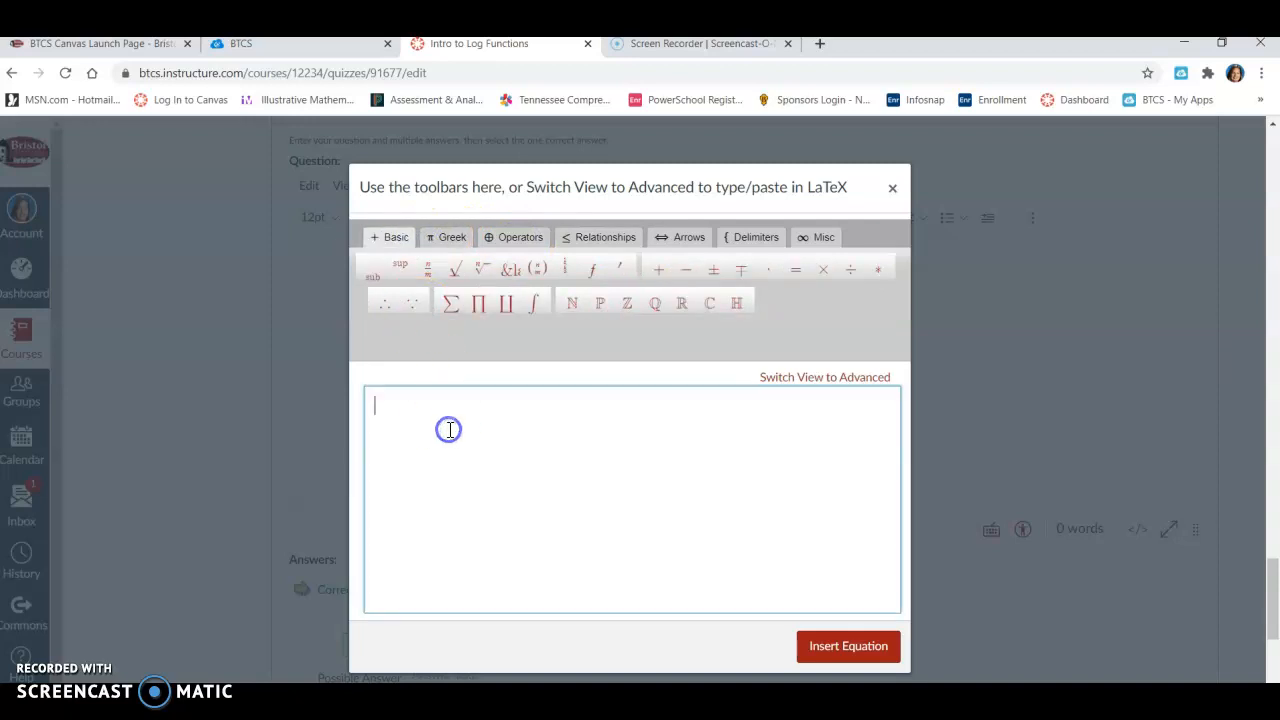
type("(")
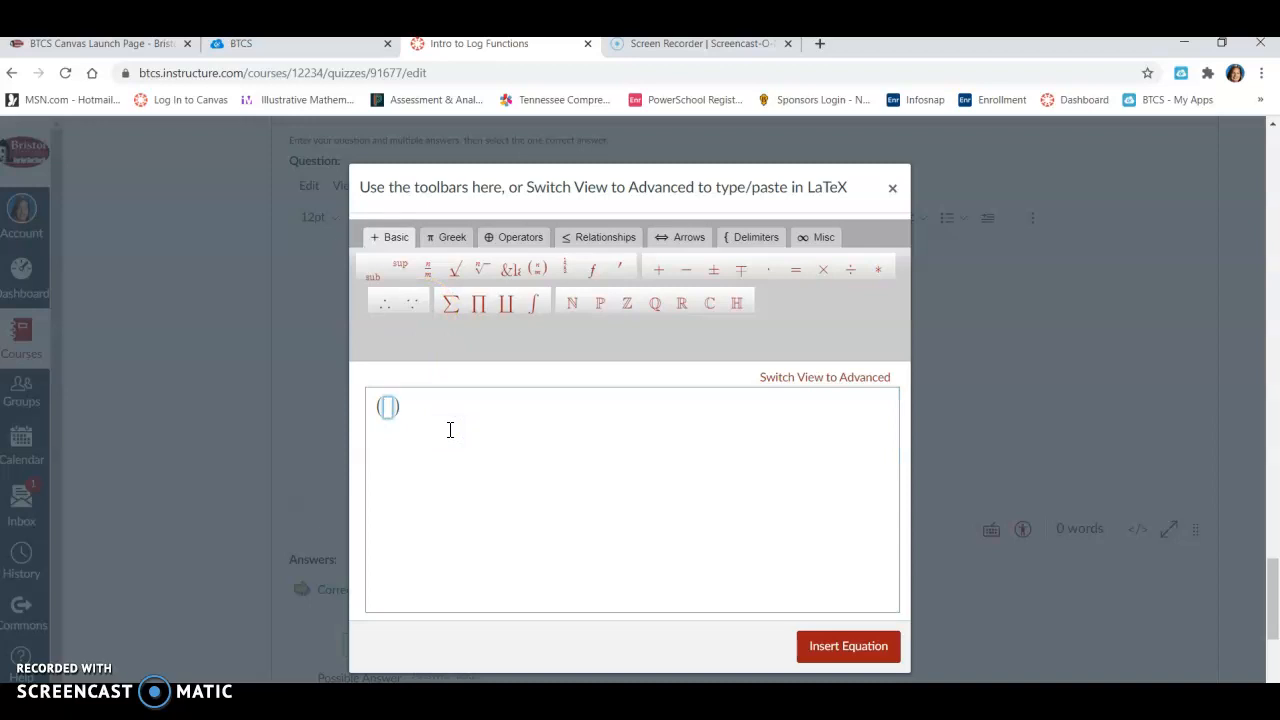
left_click(426, 269)
left_click(400, 268)
type("3")
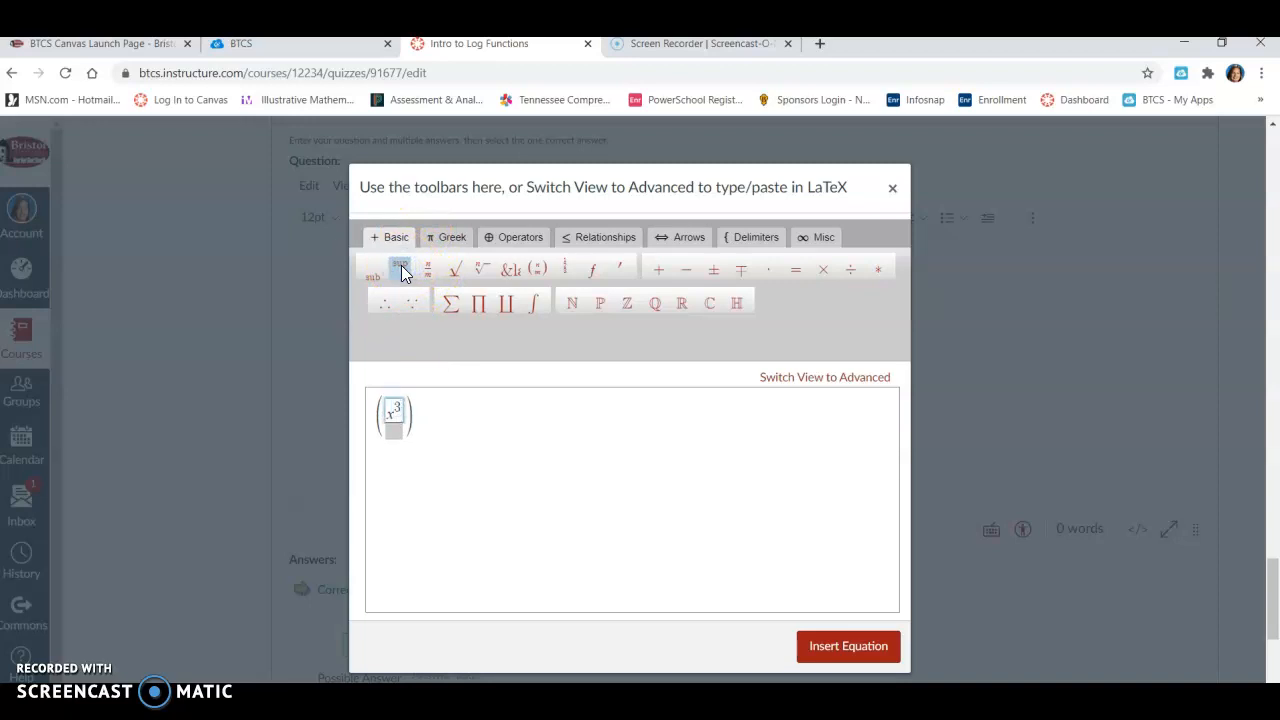
type("y")
left_click(401, 268)
type("4")
key("Right")
type("z")
key("Down")
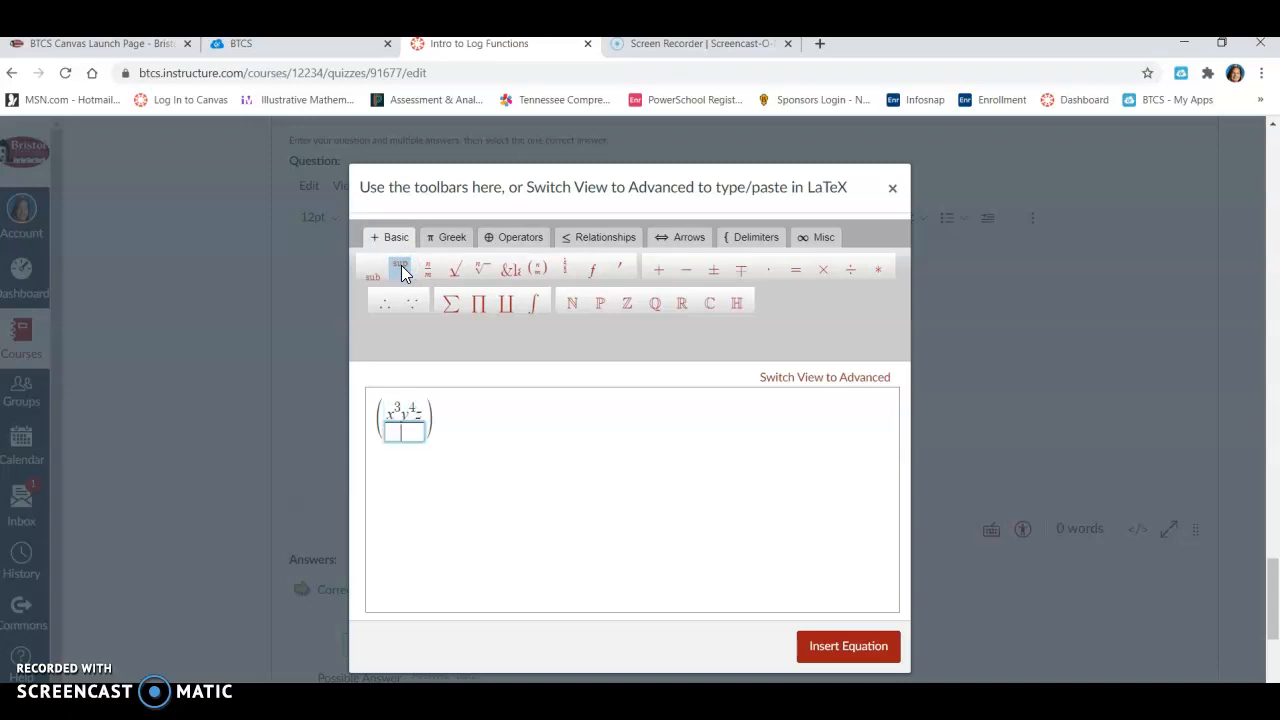
Step: Enter x⁻¹y² as the denominator and add 0 as a superscript after the parenthesised fraction
type("x")
left_click(400, 270)
type("-1")
key("Right")
type("y")
left_click(399, 262)
type("2")
key("Right")
key("Right")
key("Right")
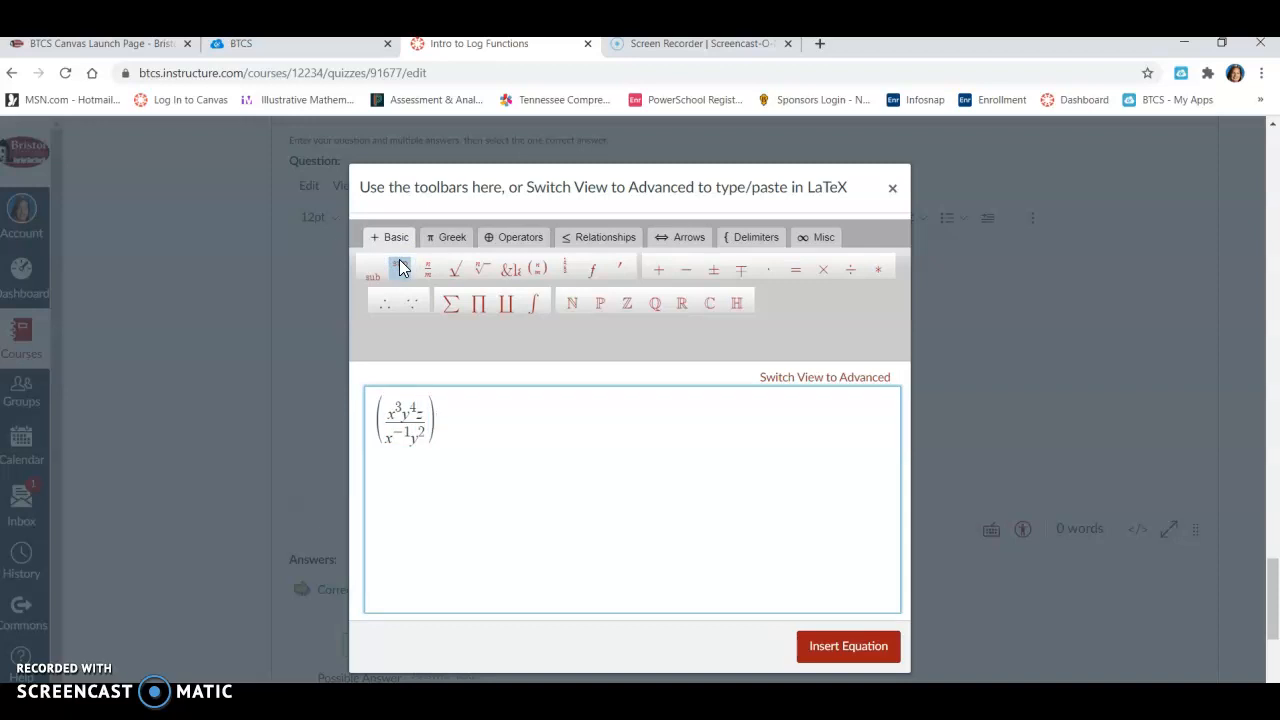
left_click(399, 261)
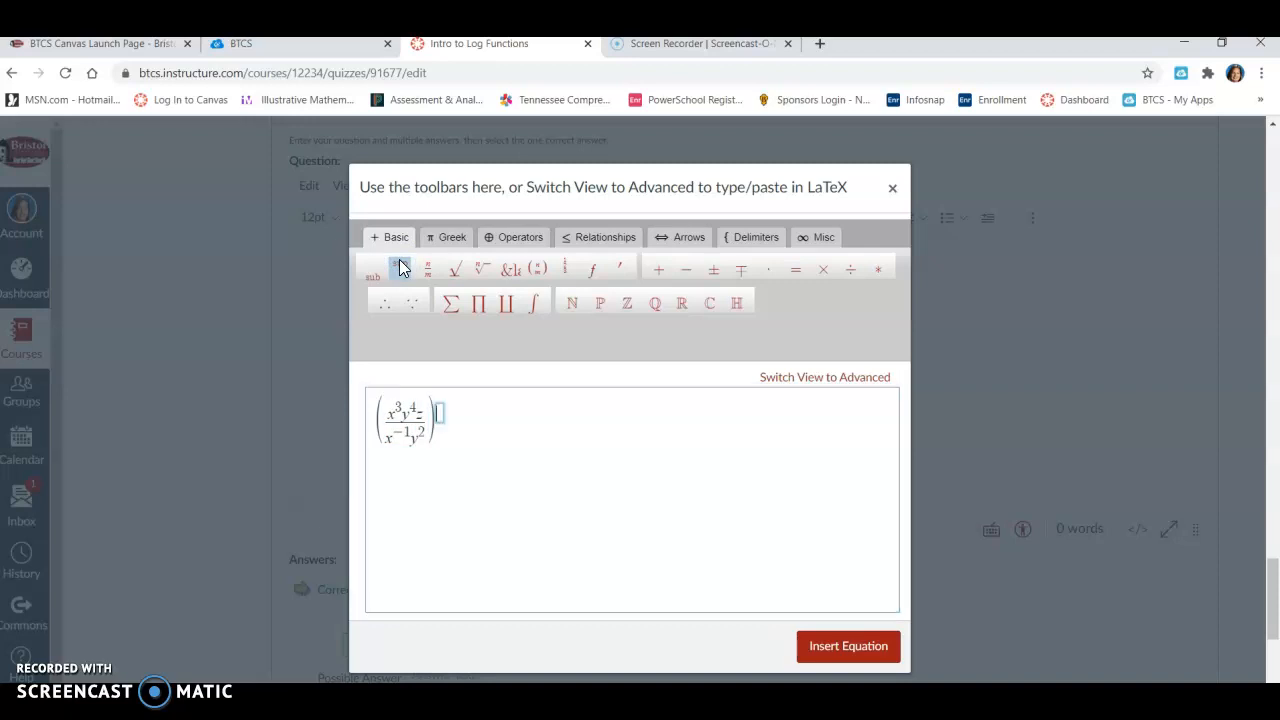
type("0")
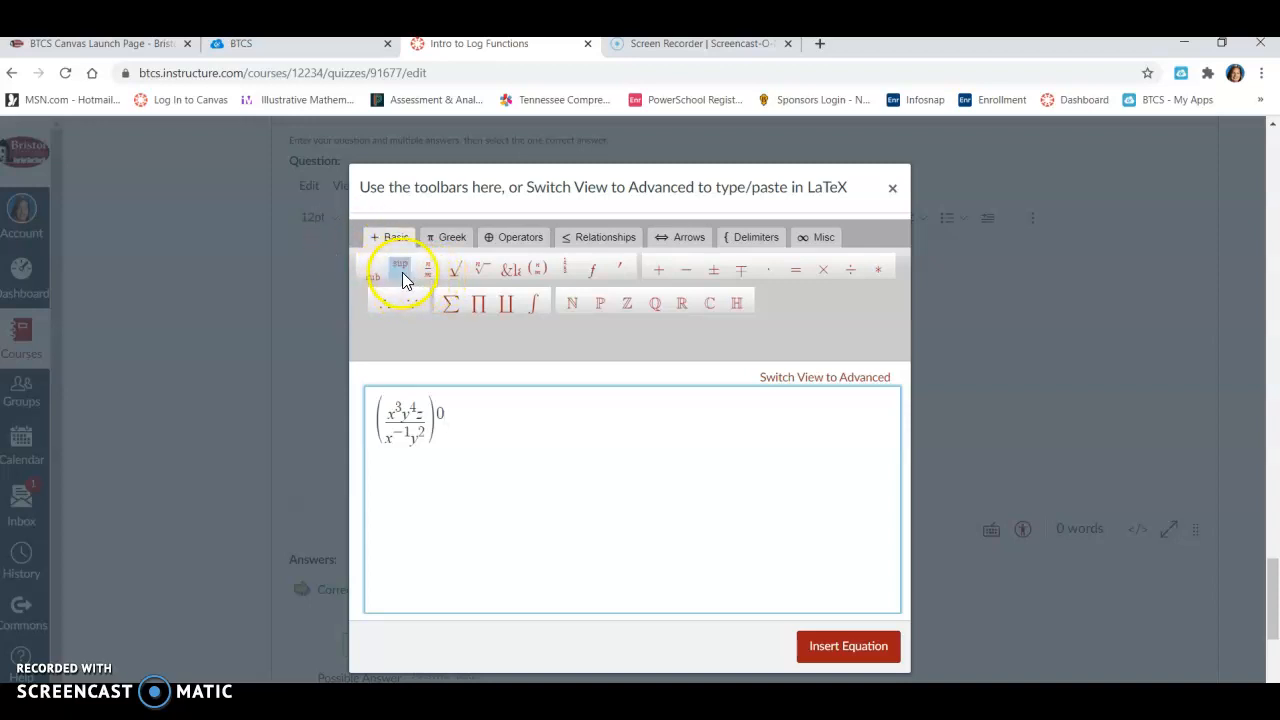
Step: Delete the parenthesised fraction and its exponent from the equation editor
left_click(469, 434)
key("BackSpace")
key("BackSpace")
key("BackSpace")
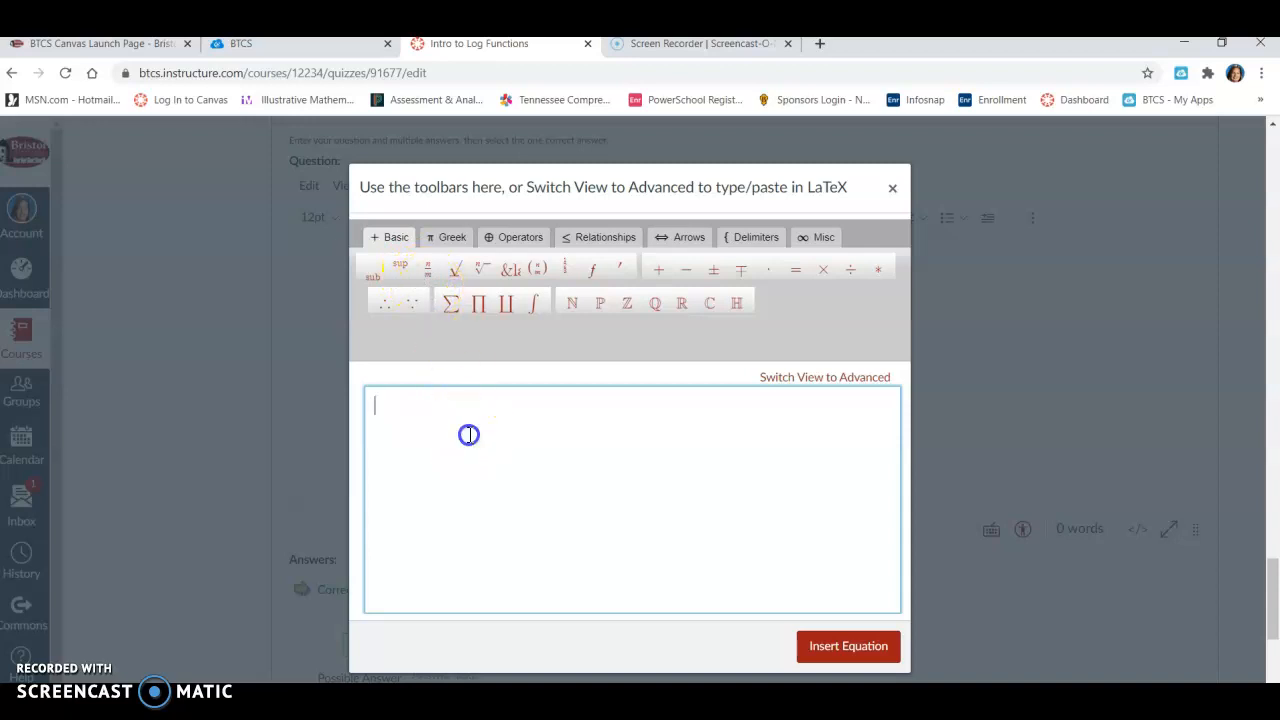
Step: Enter the square root equation √4 = 2
left_click(462, 265)
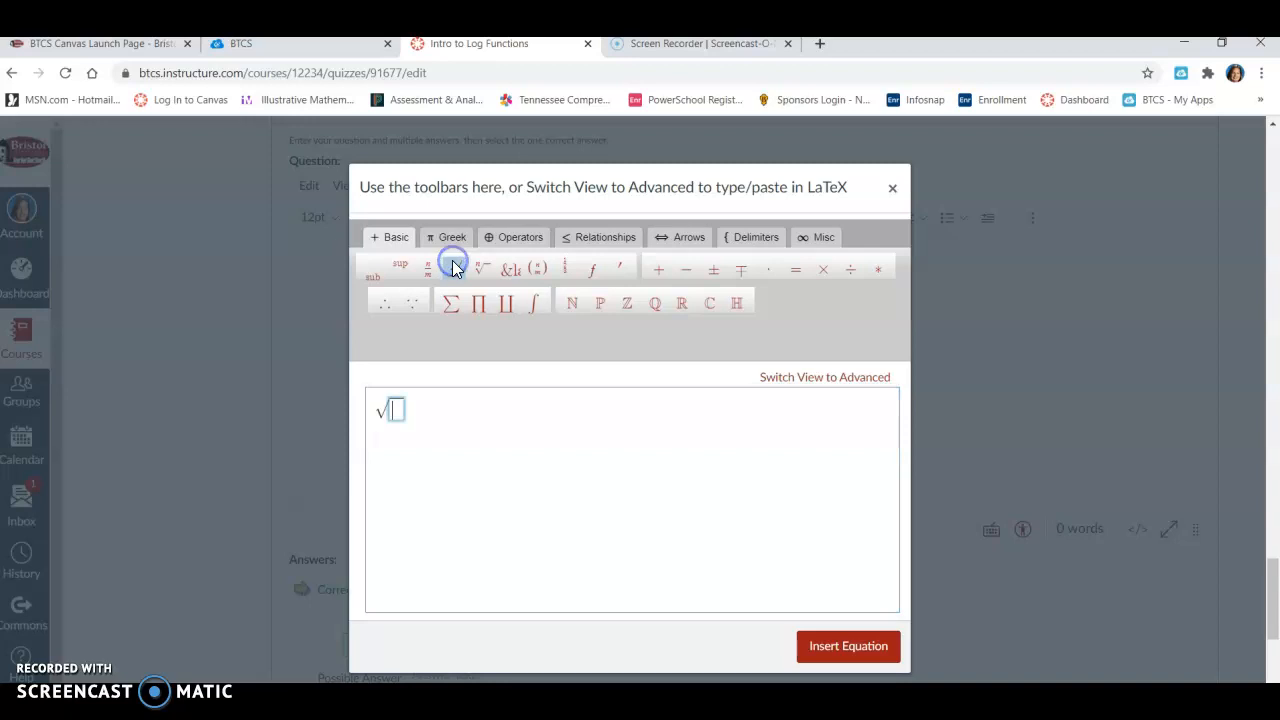
type("4")
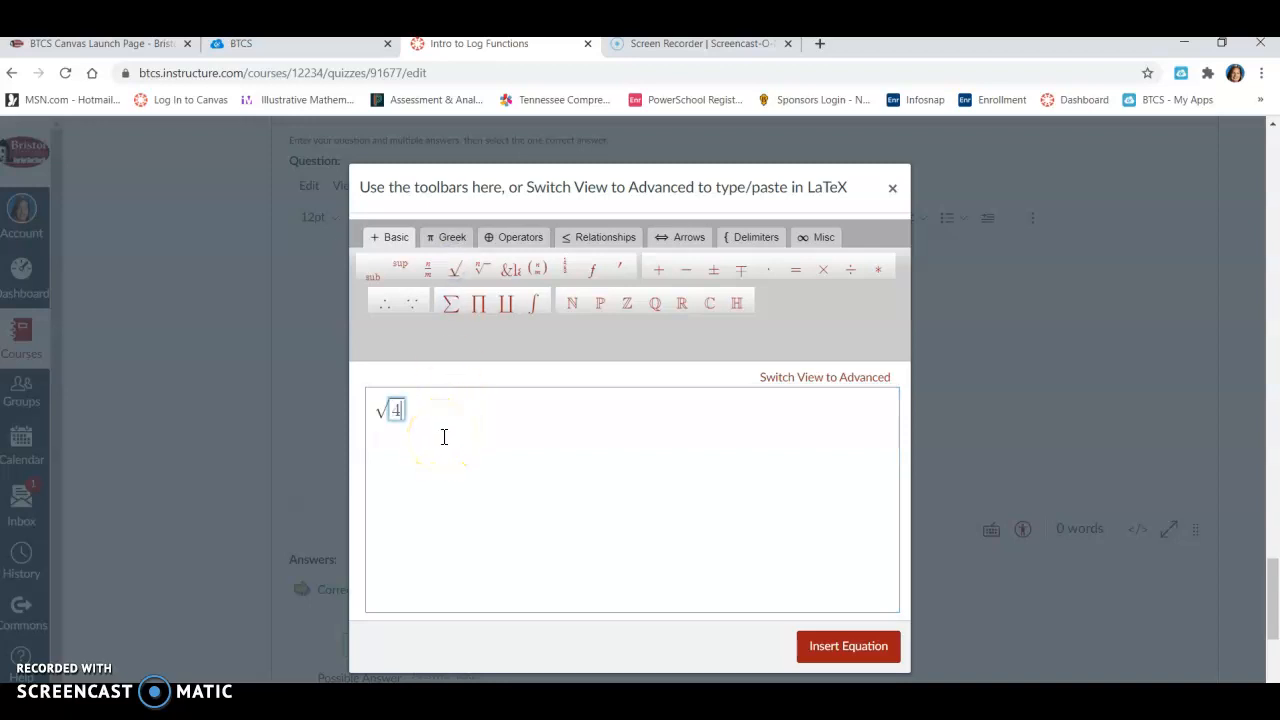
left_click(545, 459)
type("= 2")
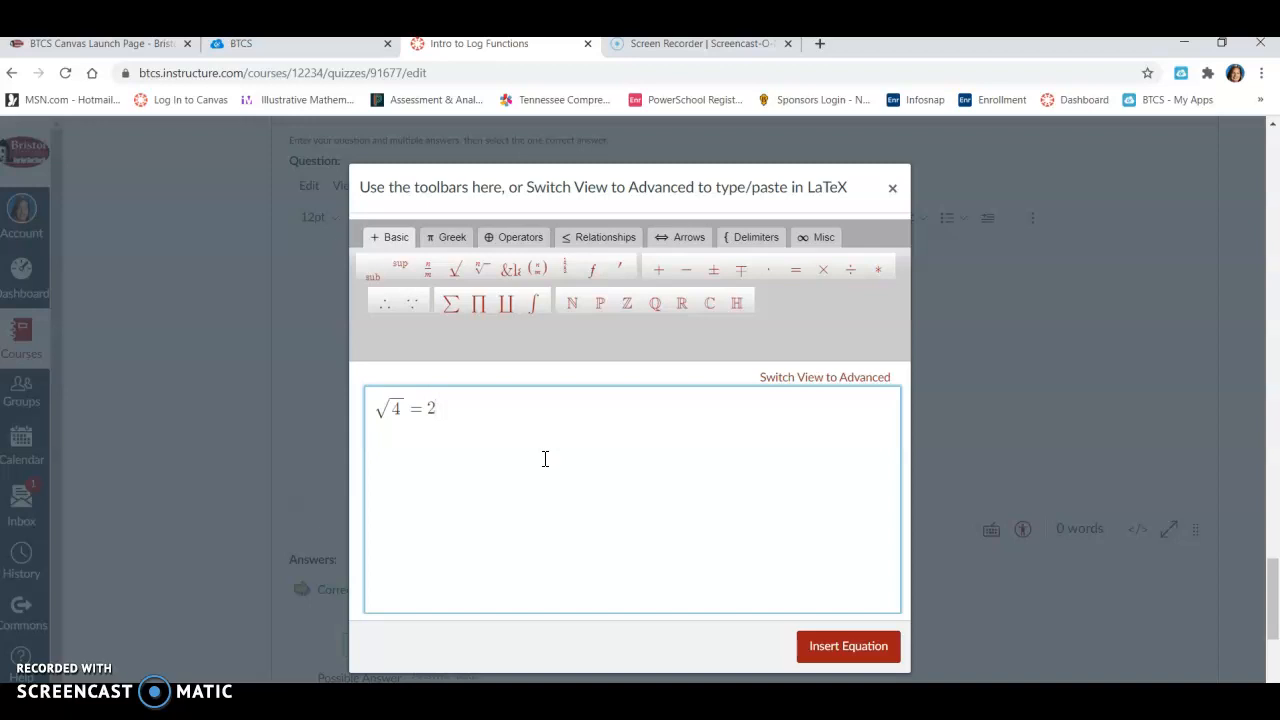
Step: Delete the square root equation from the equation editor
key("BackSpace")
key("BackSpace")
key("BackSpace")
key("BackSpace")
left_click(548, 403)
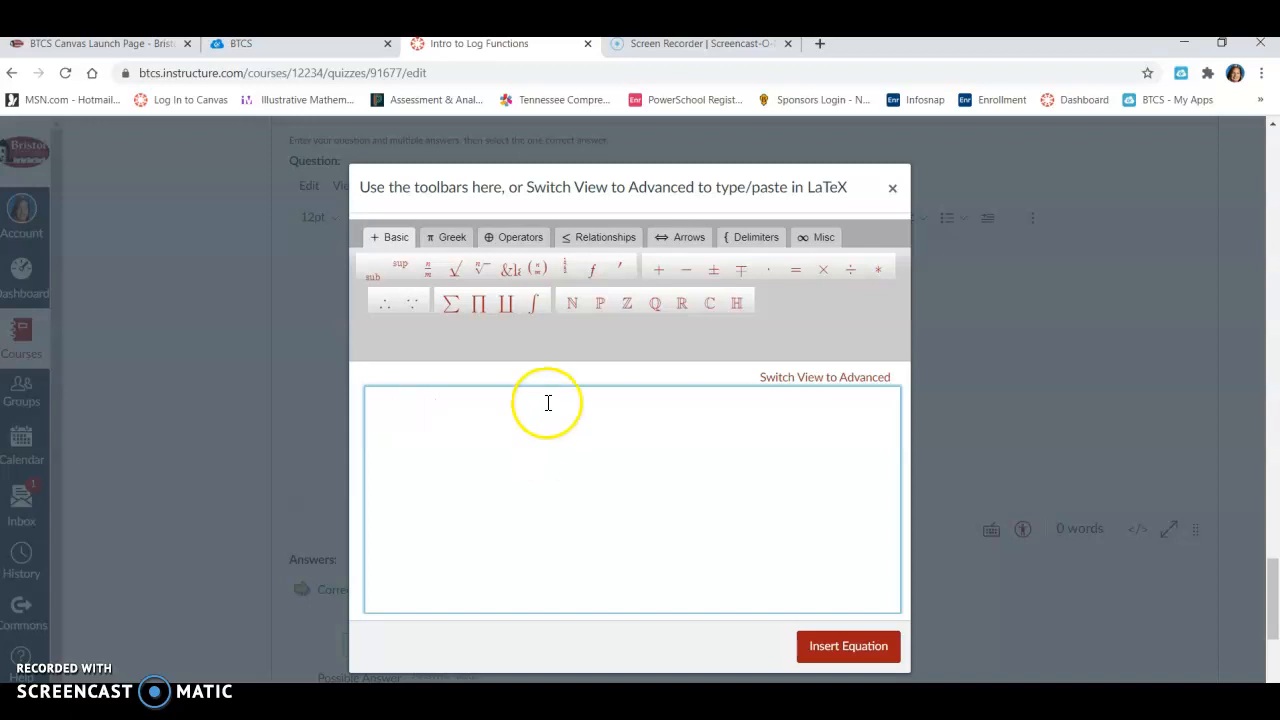
Step: Enter the cube root of n using an nth-root template with index 3
left_click(481, 269)
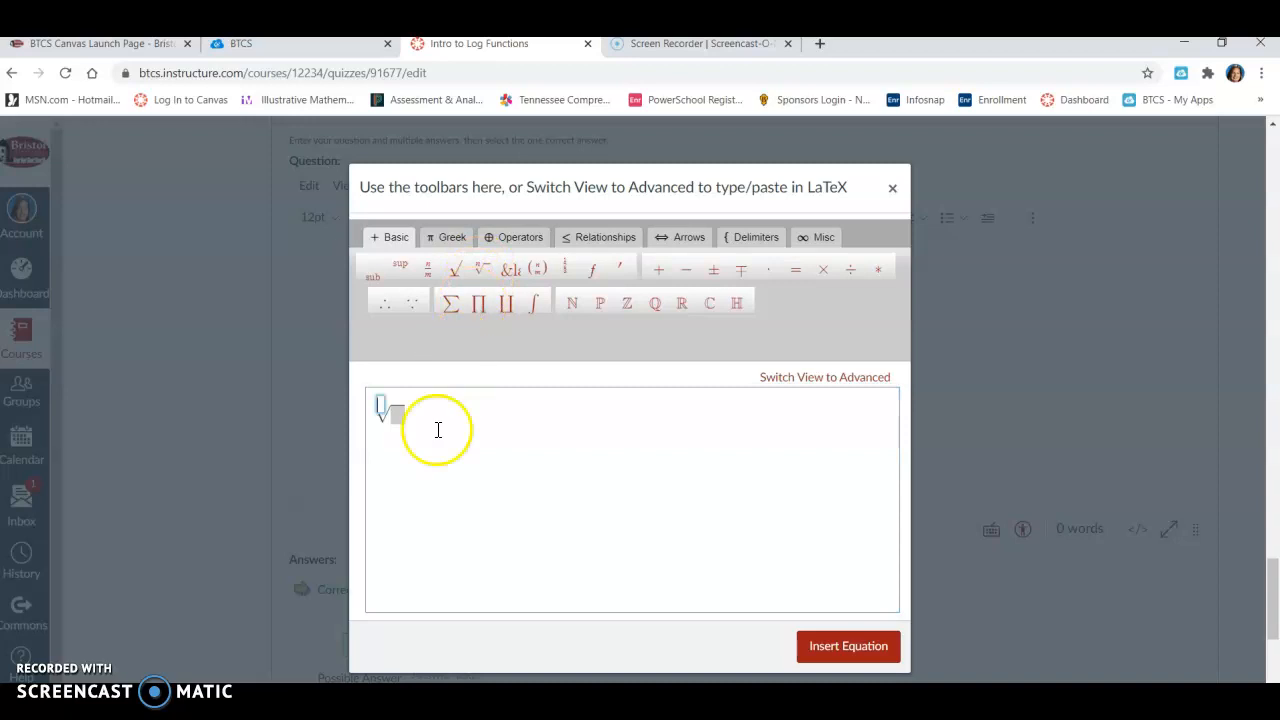
type("3")
left_click(402, 416)
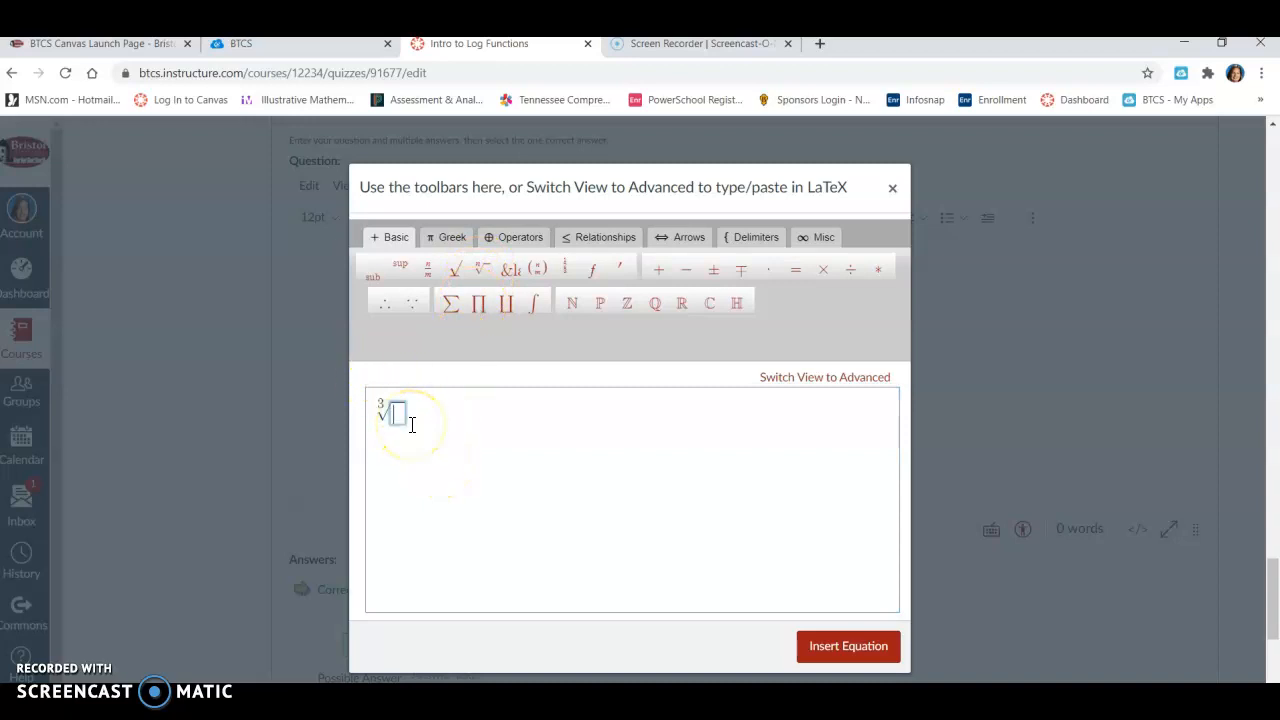
type("n")
left_click(463, 423)
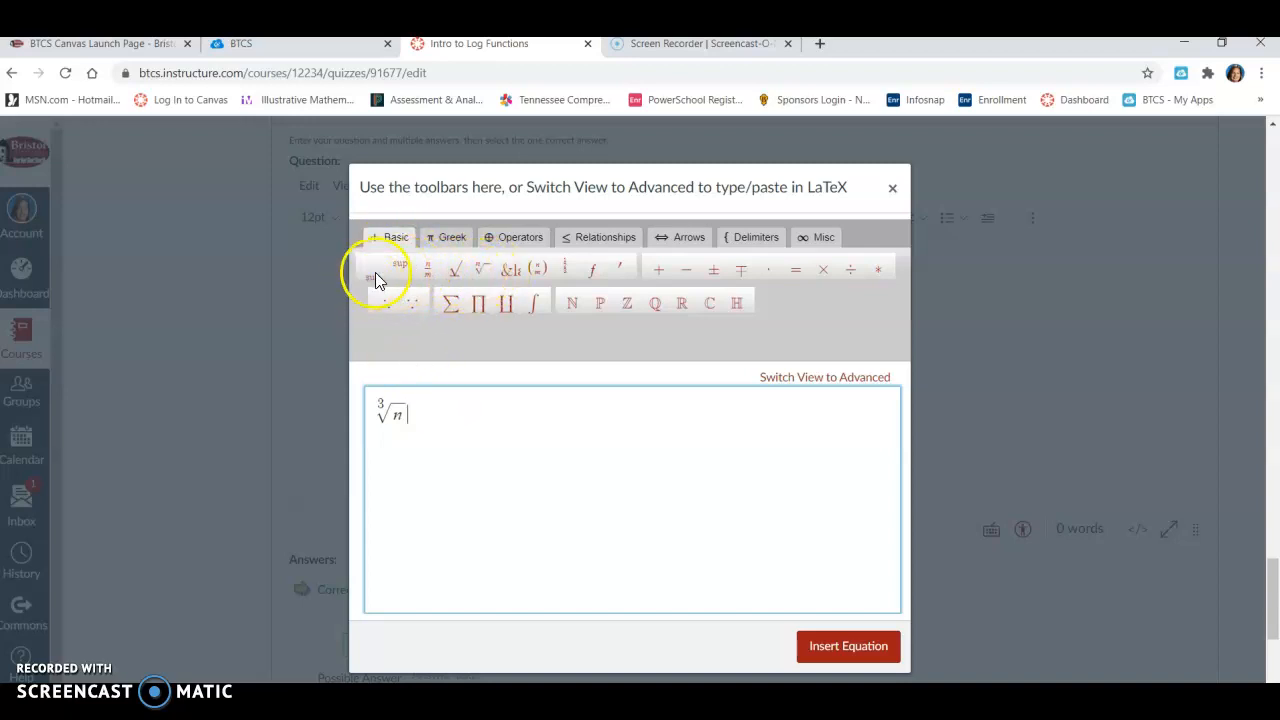
Step: Delete the cube root expression from the equation editor
left_click(456, 408)
key("BackSpace")
key("BackSpace")
Step: Insert the Greek letters π and θ into the equation
left_click(441, 236)
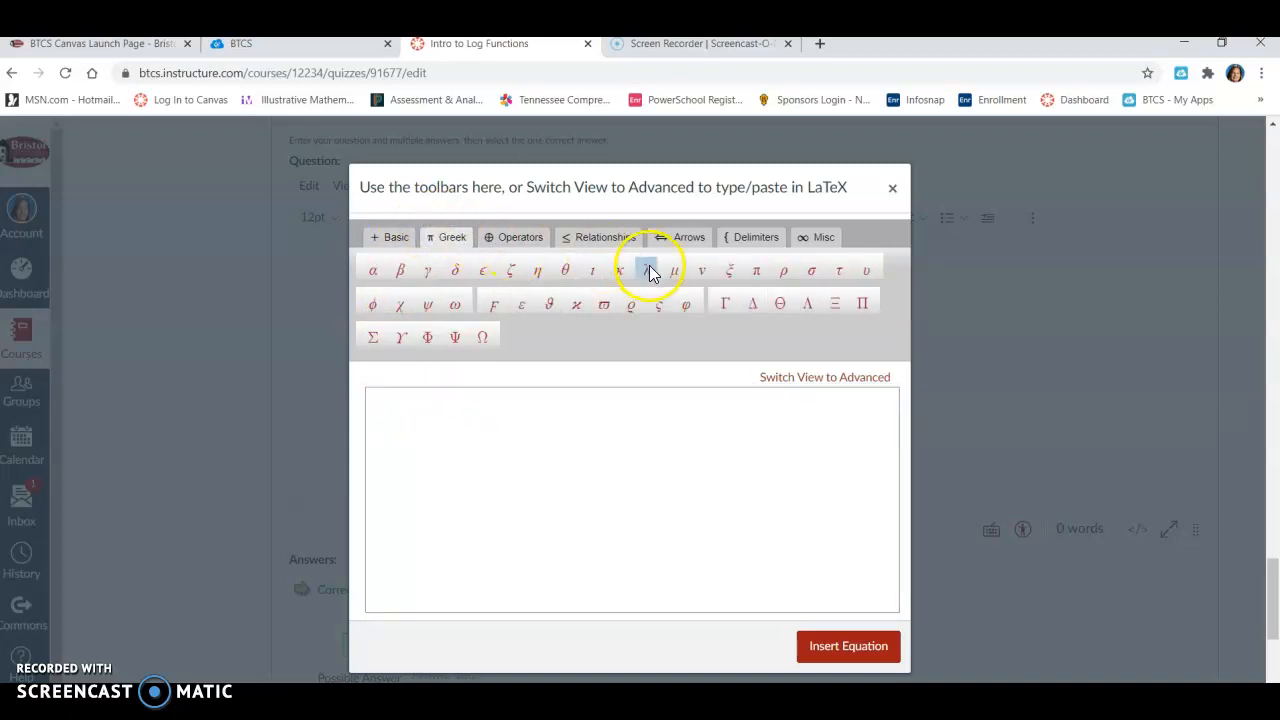
left_click(757, 271)
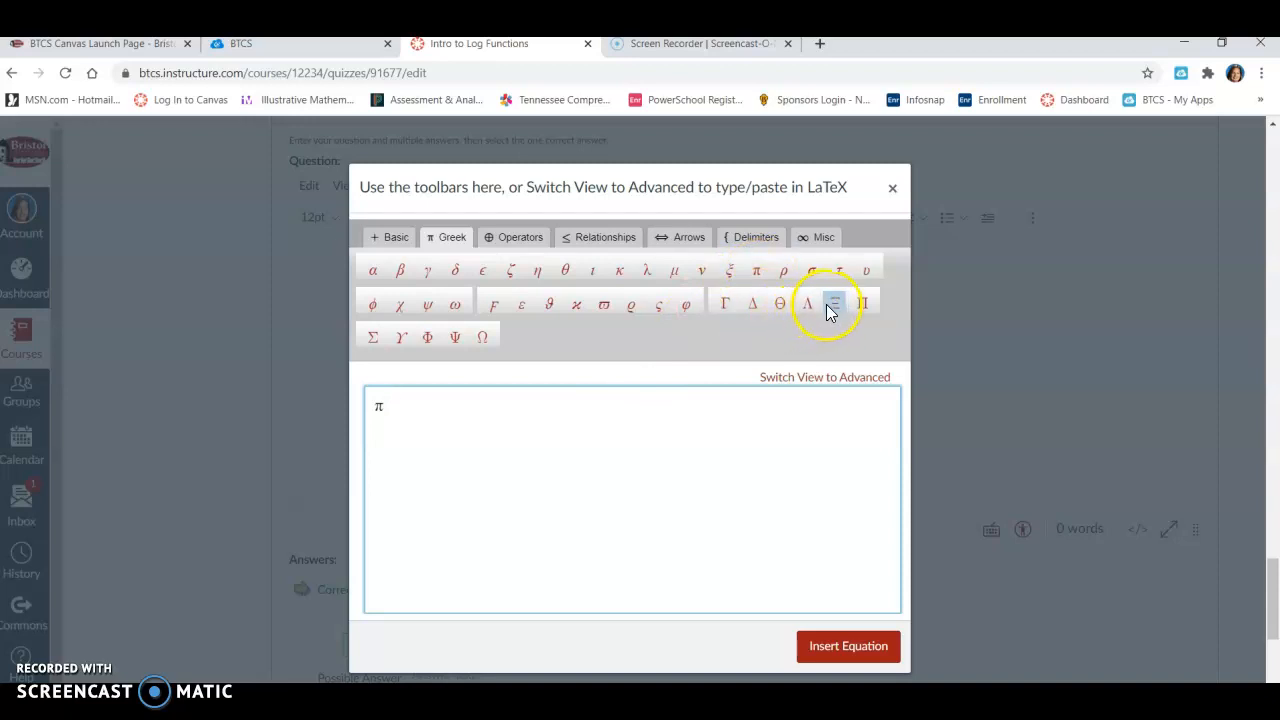
left_click(567, 270)
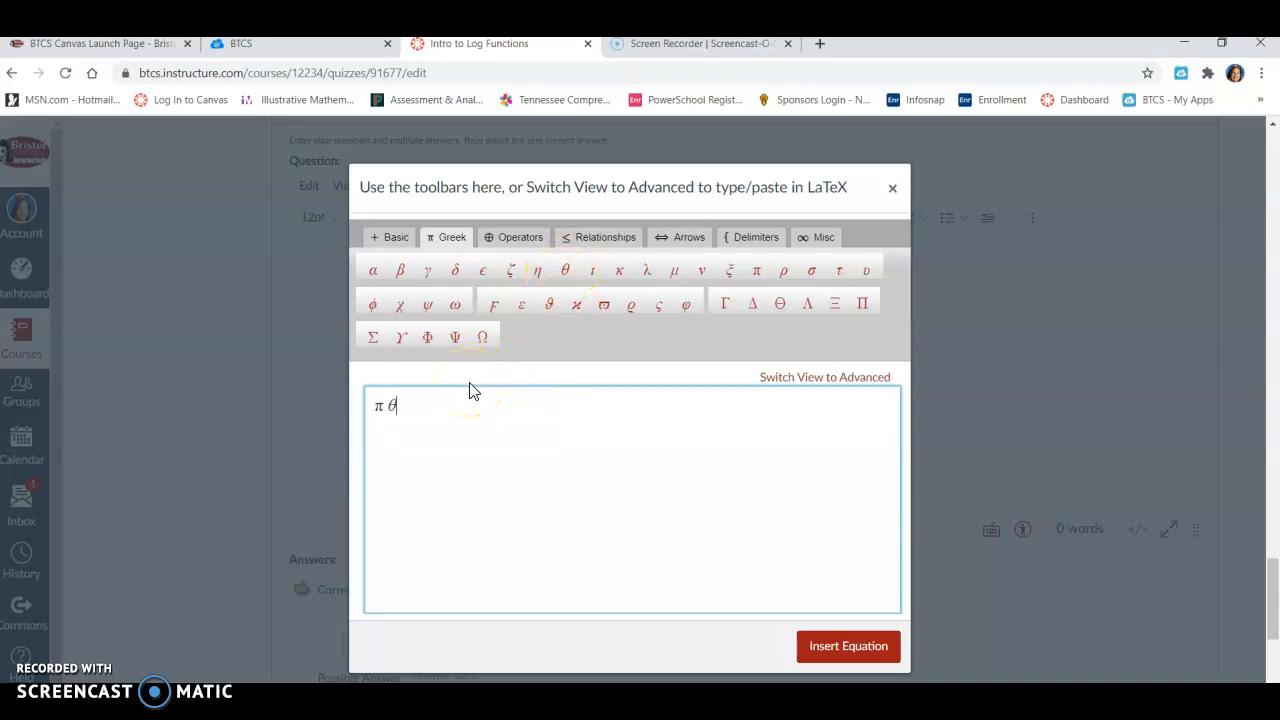
Step: Replace the Greek letters in the equation with the expression x→∞
key("BackSpace")
key("BackSpace")
type("x")
left_click(666, 237)
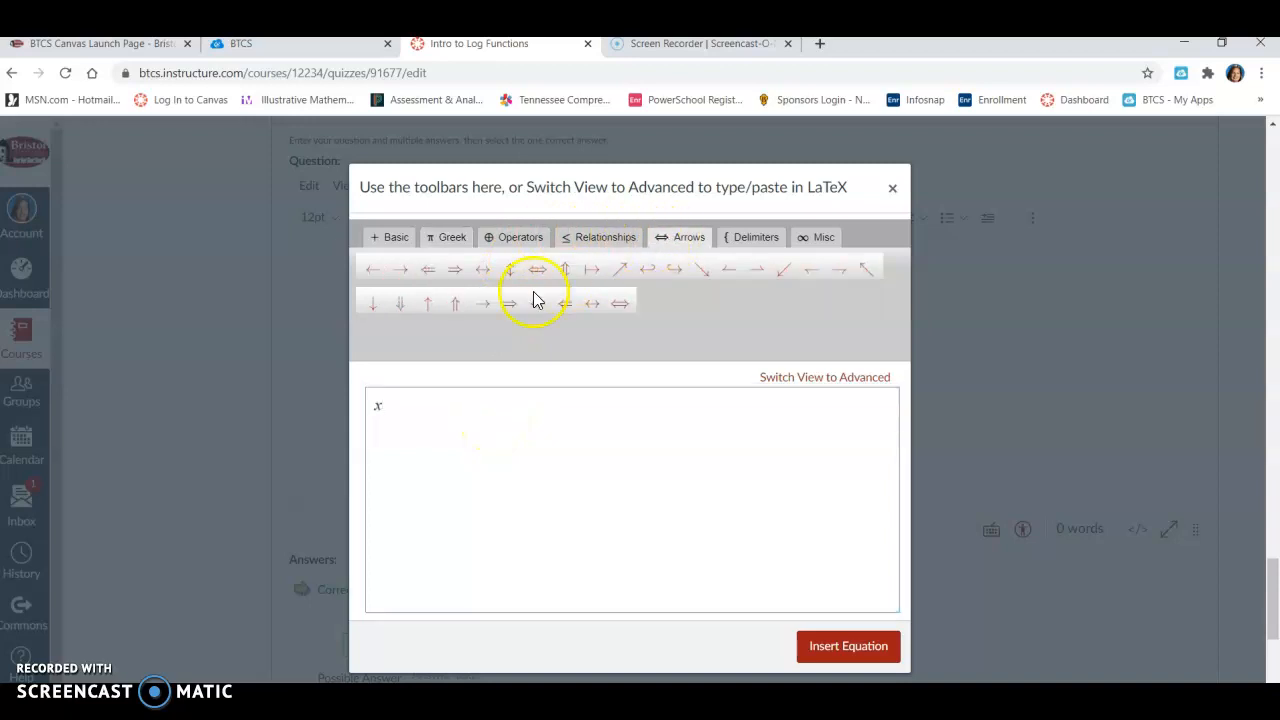
left_click(406, 270)
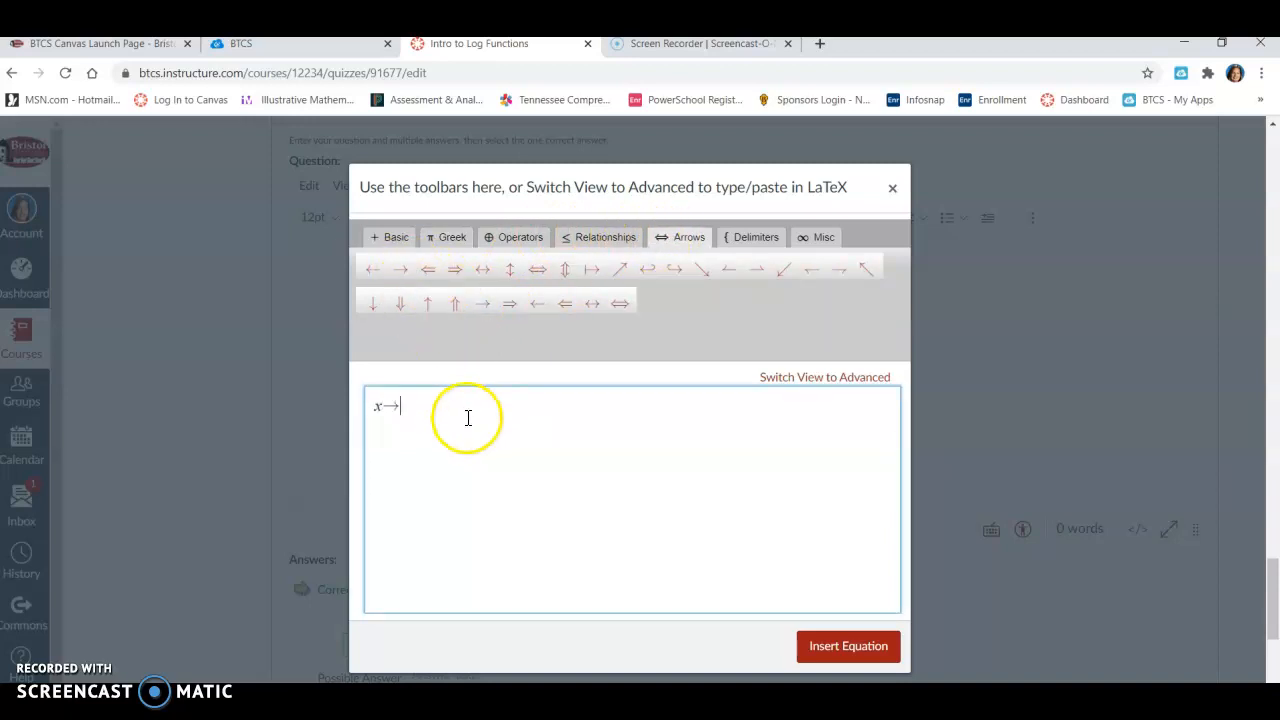
left_click(815, 238)
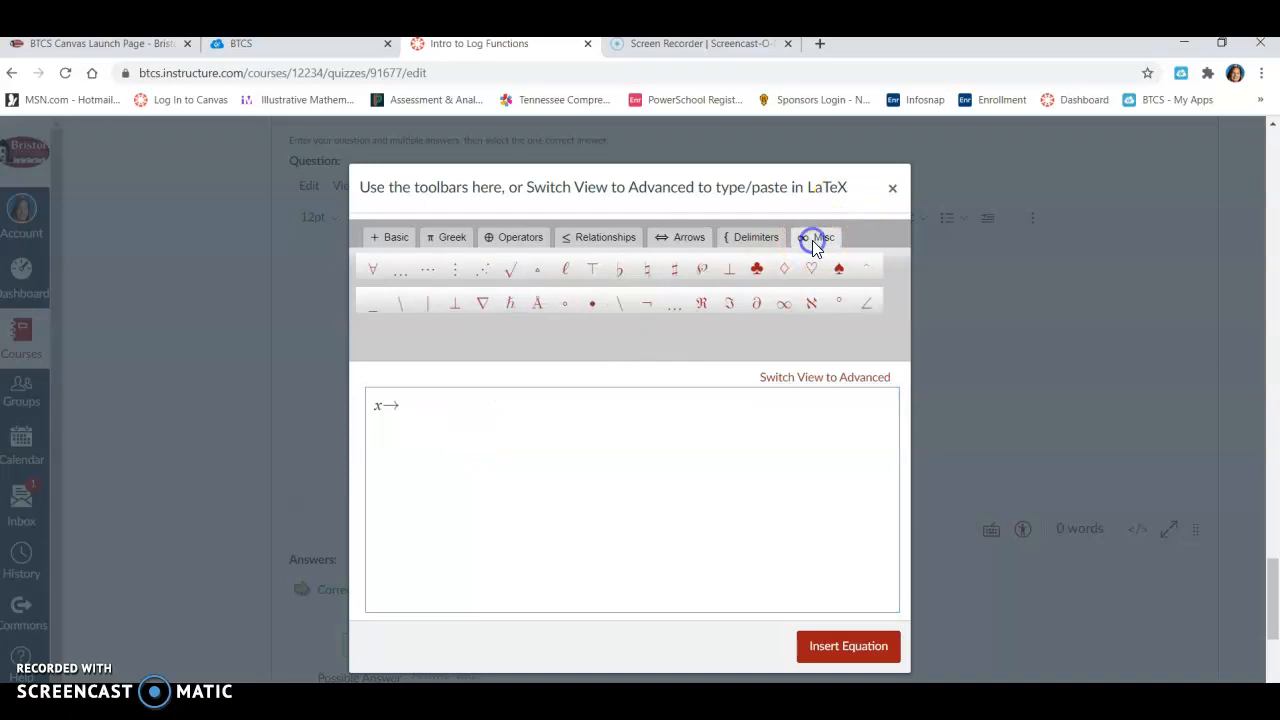
left_click(784, 303)
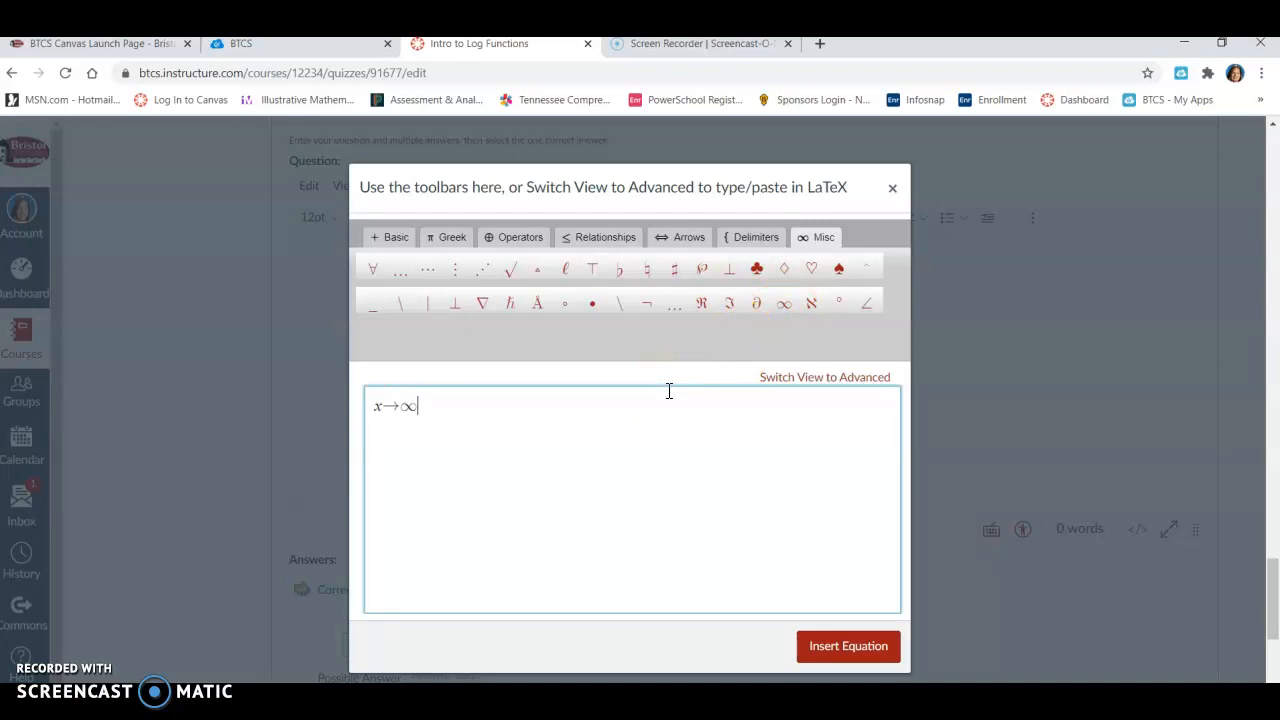
Step: Extend the expression with "as y→∞"
type("as y")
left_click(666, 236)
left_click(400, 270)
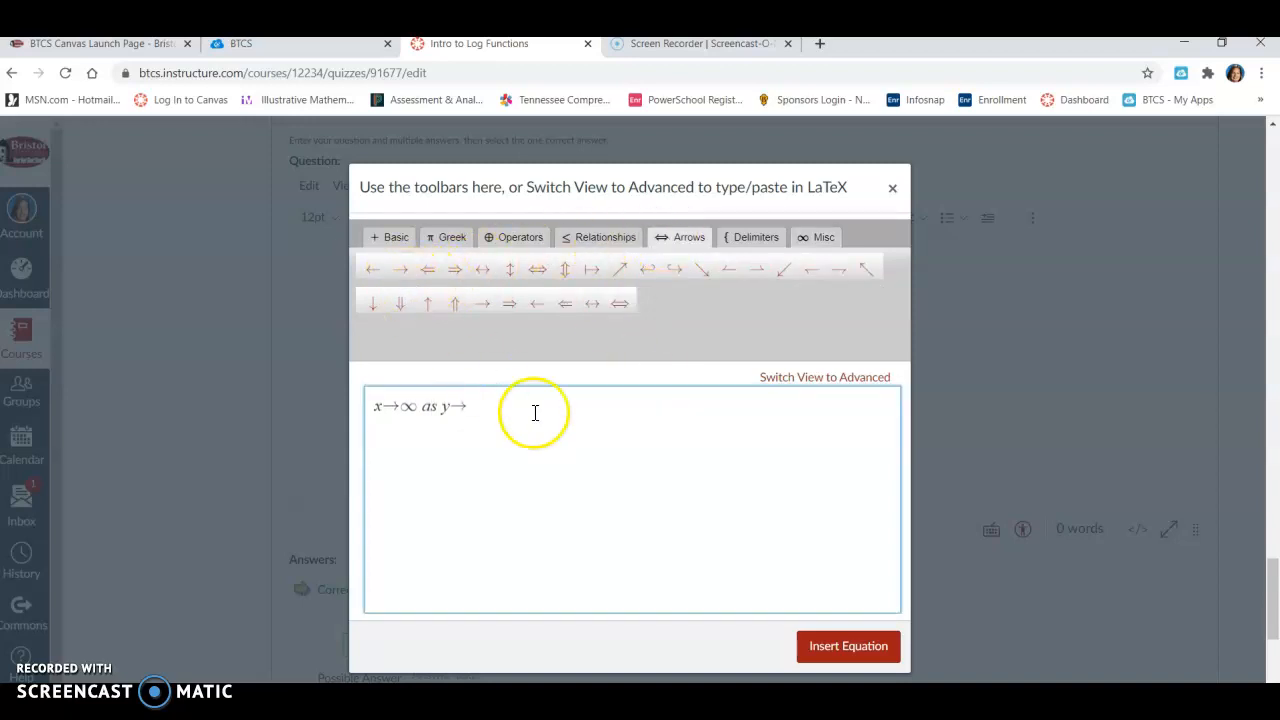
left_click(816, 237)
left_click(786, 303)
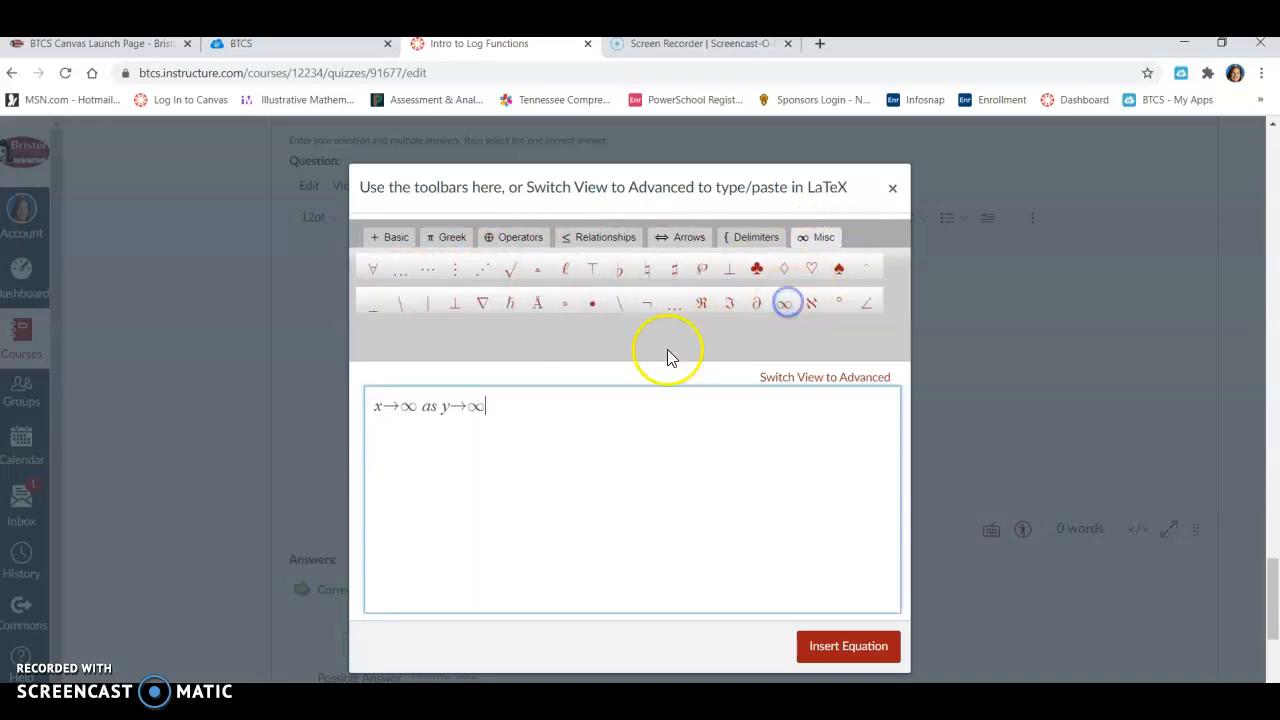
Step: Replace y→∞ at the end of the expression with f(x)→∞
key("Left")
key("Left")
key("Right")
key("Delete")
key("Delete")
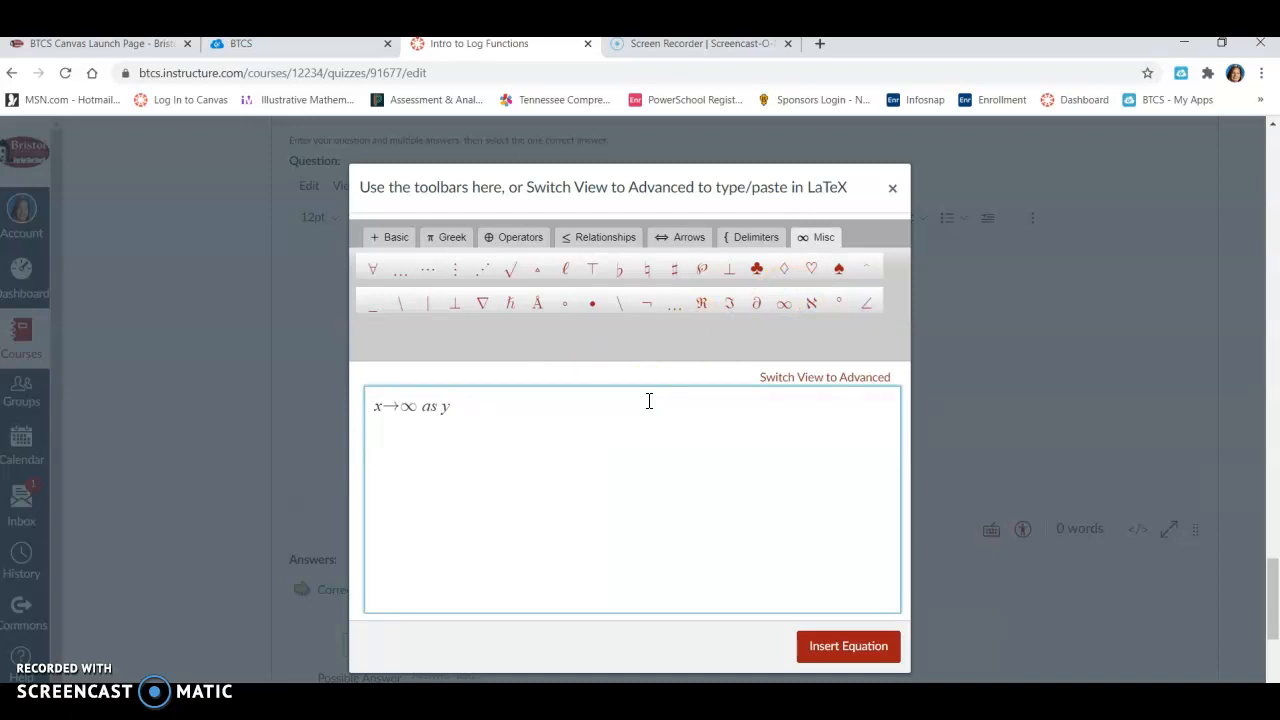
key("BackSpace")
type("f(x")
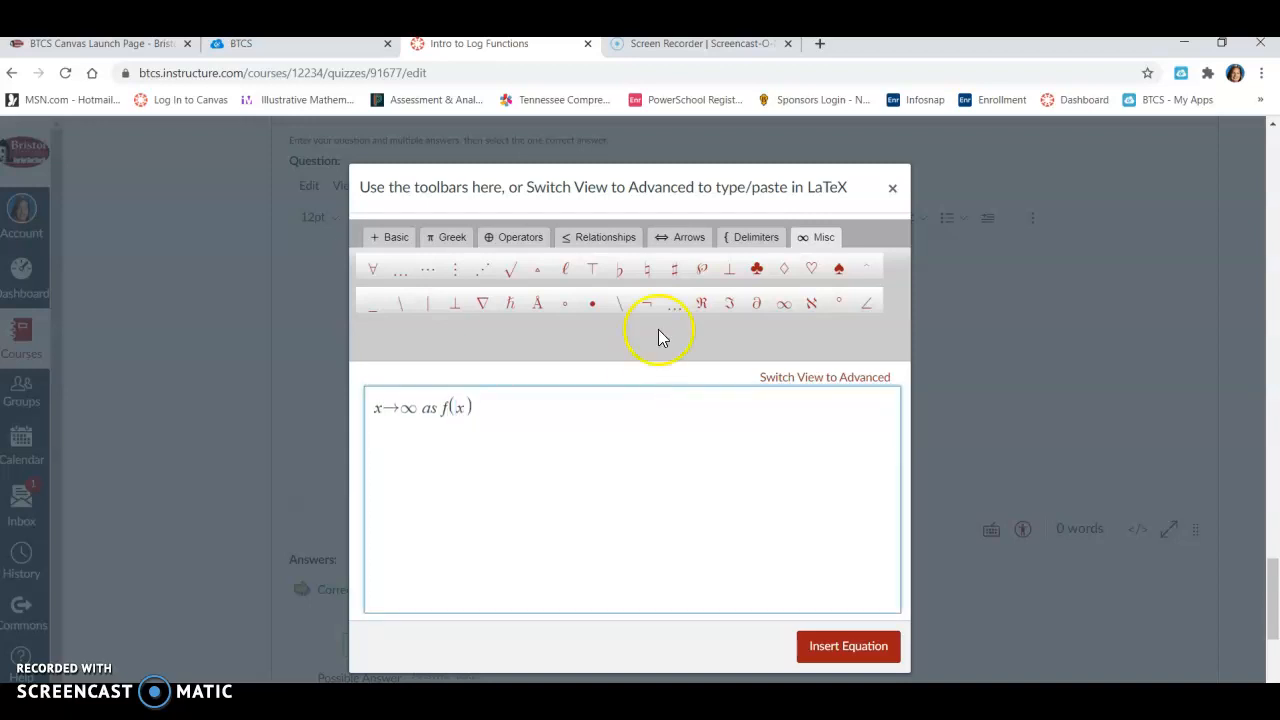
left_click(677, 240)
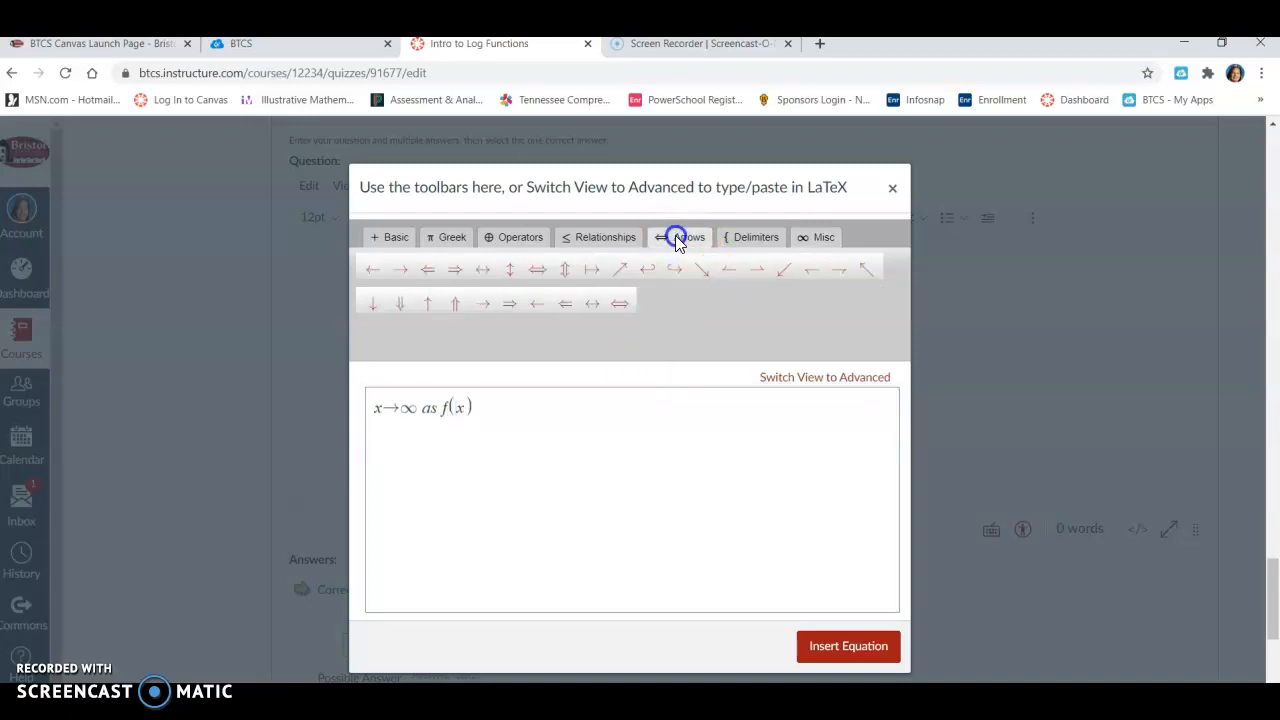
left_click(396, 270)
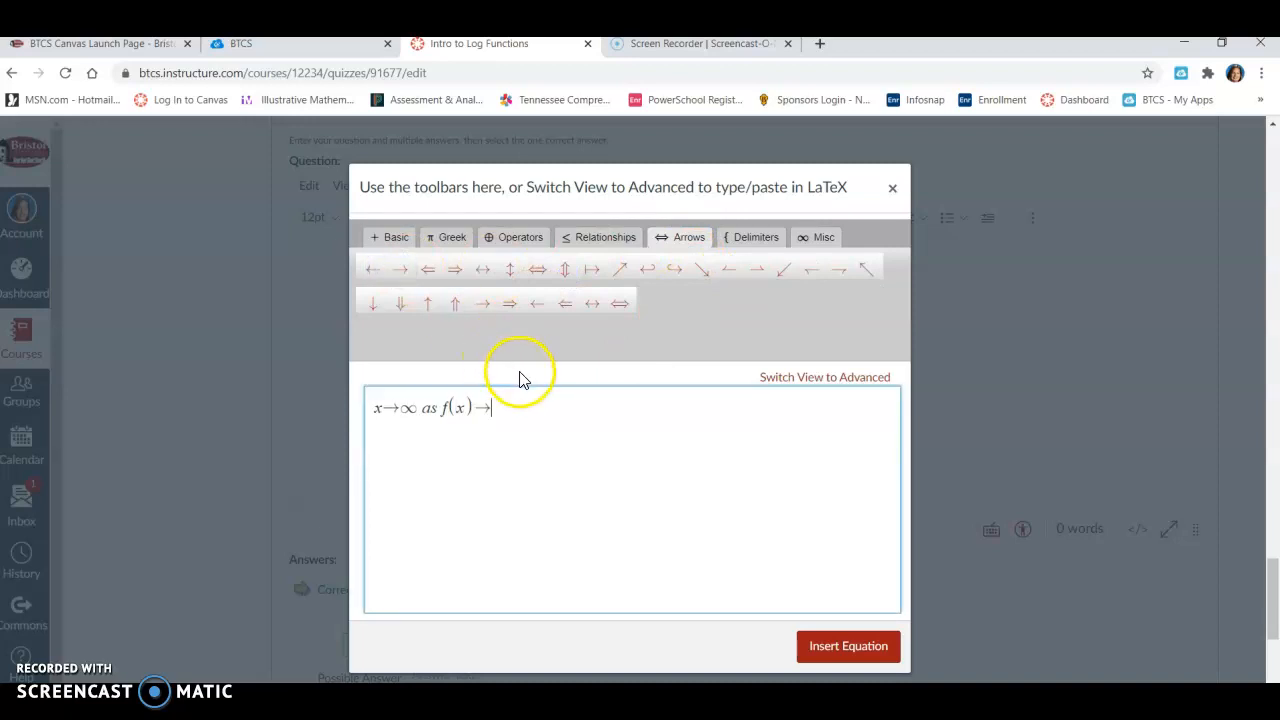
left_click(826, 238)
left_click(786, 303)
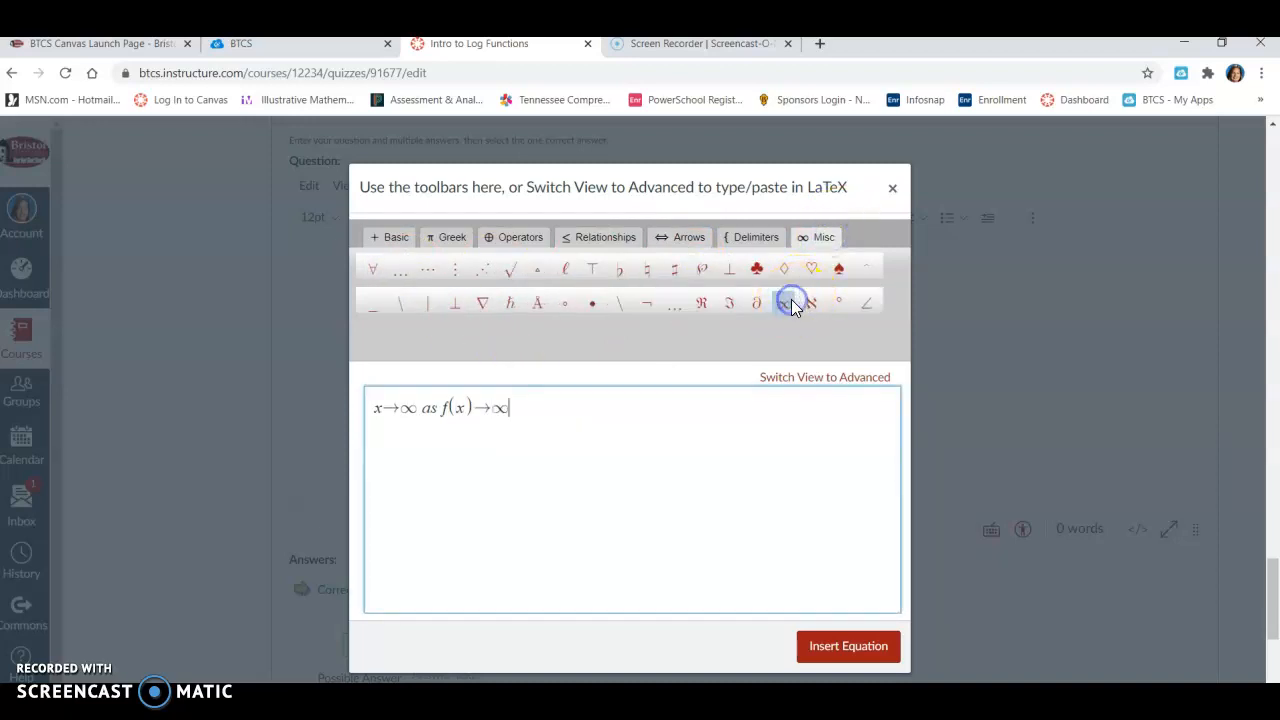
Step: Delete the whole limit expression from the equation editor
left_click(692, 402)
key("BackSpace")
key("BackSpace")
key("BackSpace")
key("BackSpace")
key("BackSpace")
key("BackSpace")
key("BackSpace")
key("BackSpace")
key("BackSpace")
key("BackSpace")
key("BackSpace")
key("BackSpace")
left_click(794, 400)
left_click(647, 430)
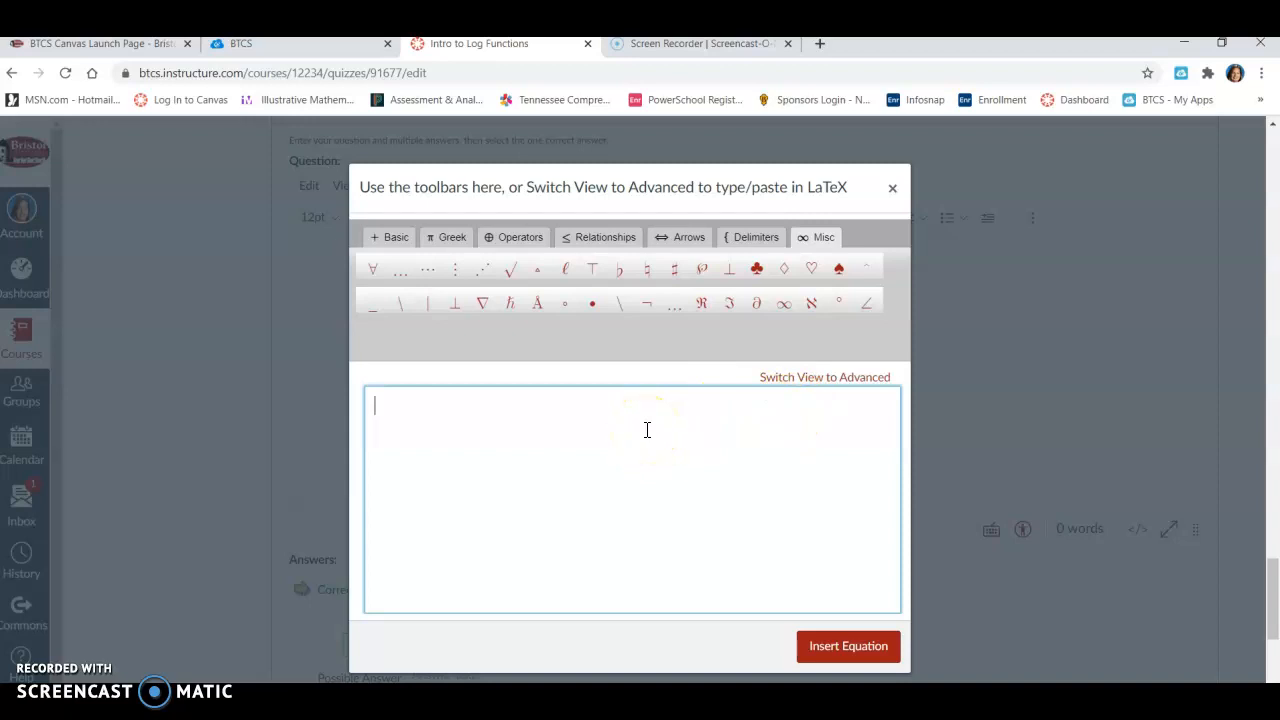
Step: Enter the angles 30°, 60° and 90° with degree symbols in the equation
type("30")
left_click(838, 303)
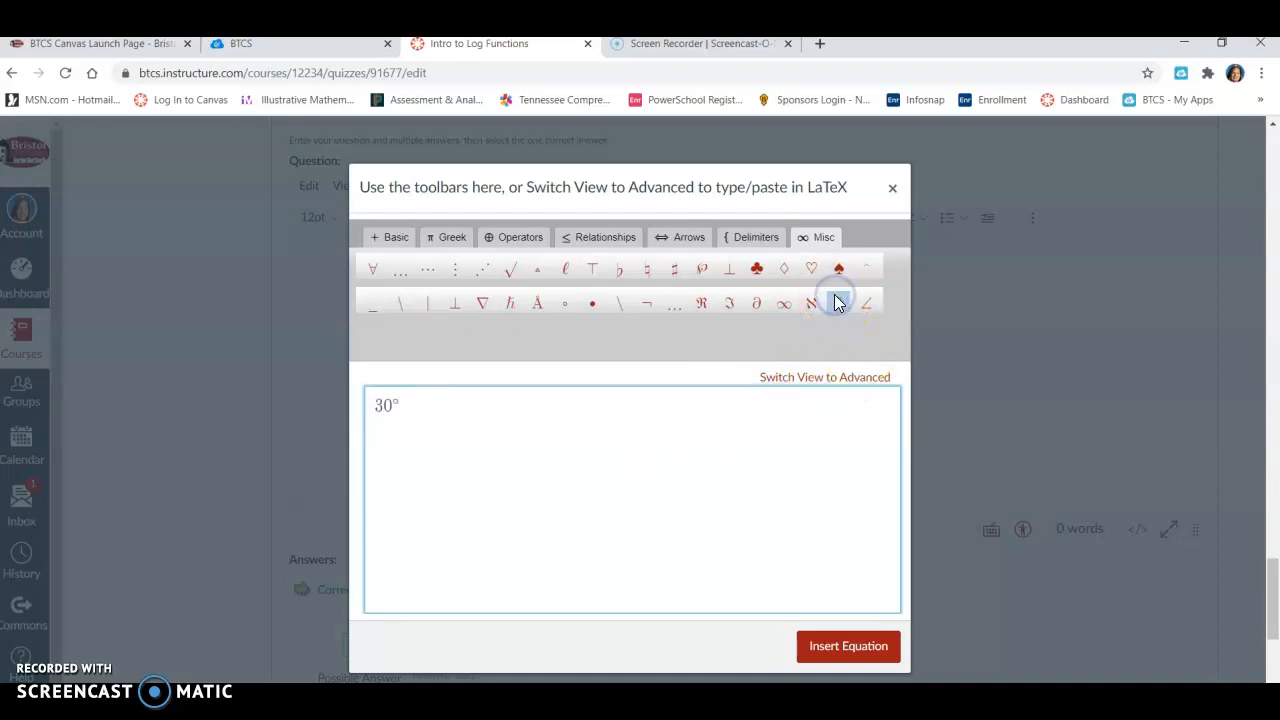
type("60")
left_click(838, 303)
type("90")
left_click(838, 303)
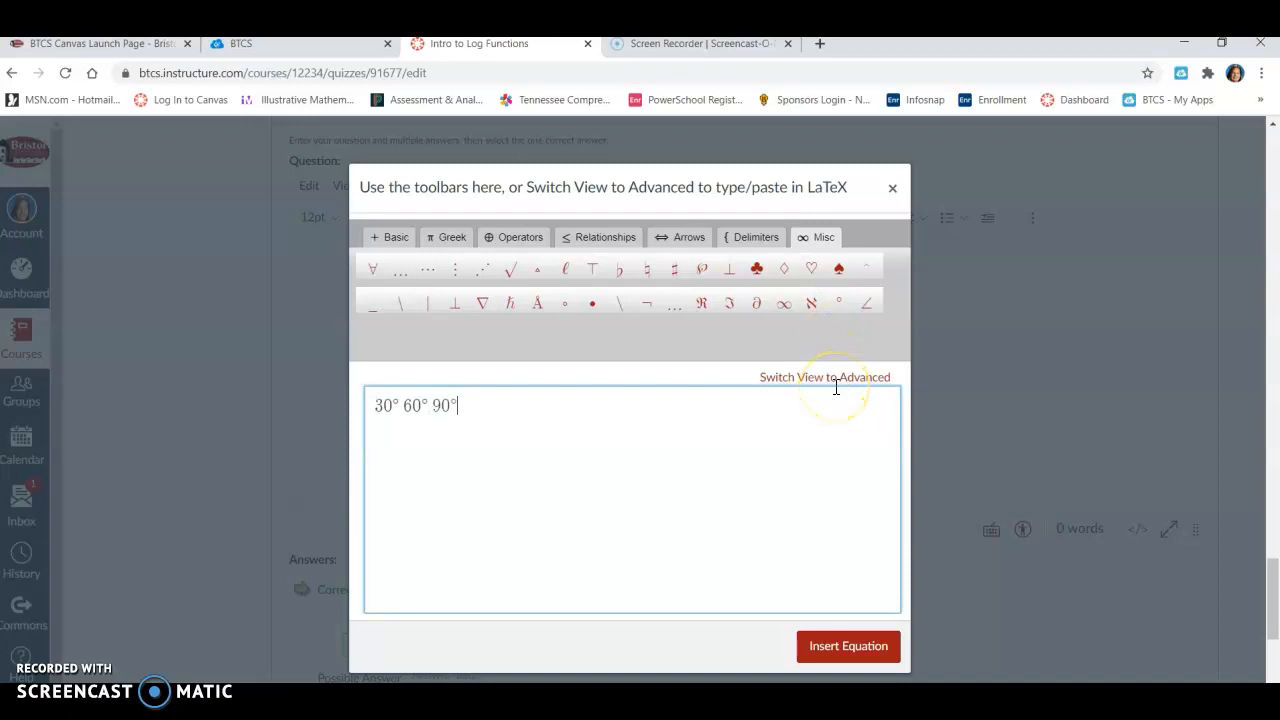
Step: Add an angle symbol with 45° and two more miscellaneous symbols after the angle values
left_click(866, 306)
type("45")
left_click(835, 307)
left_click(541, 272)
left_click(566, 306)
Step: Delete all the angle values and symbols from the equation editor
key("BackSpace")
key("BackSpace")
key("BackSpace")
key("BackSpace")
key("BackSpace")
key("BackSpace")
key("BackSpace")
key("BackSpace")
key("BackSpace")
key("BackSpace")
key("BackSpace")
key("BackSpace")
key("BackSpace")
key("BackSpace")
key("BackSpace")
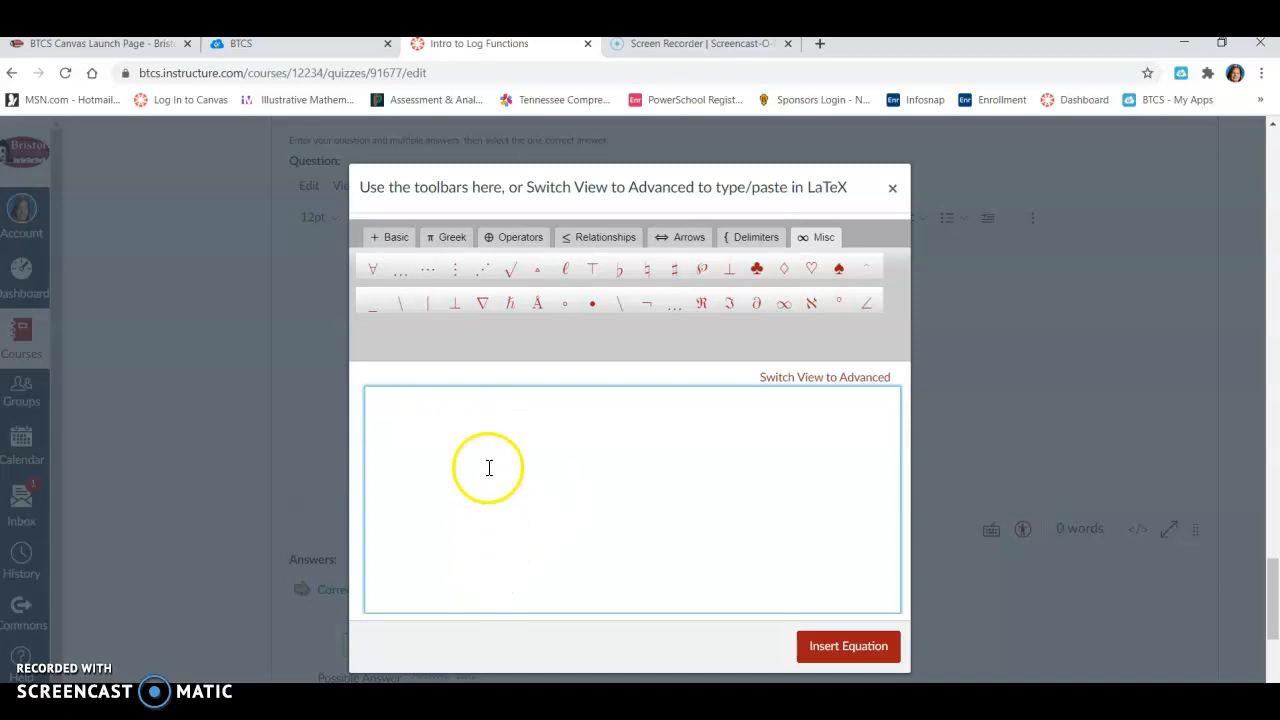
Step: Enter the equation log x = y with b as the subscript base of the logarithm
left_click(396, 237)
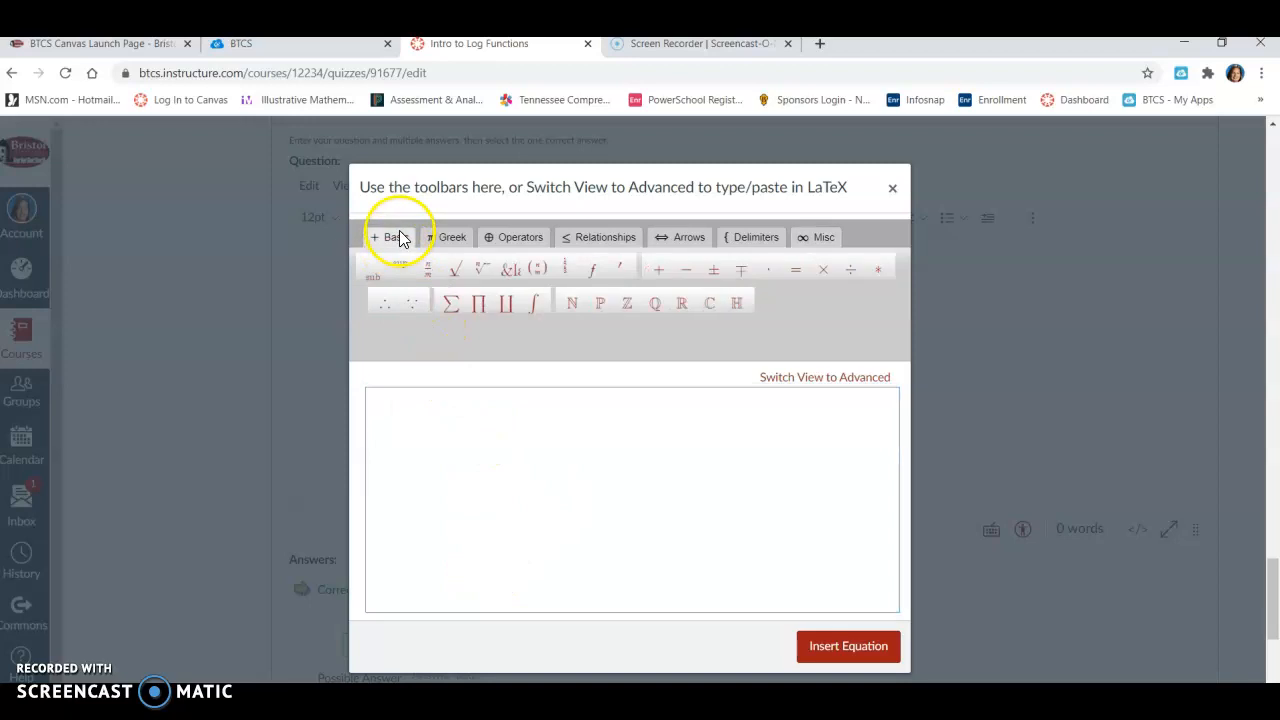
left_click(433, 407)
type("log")
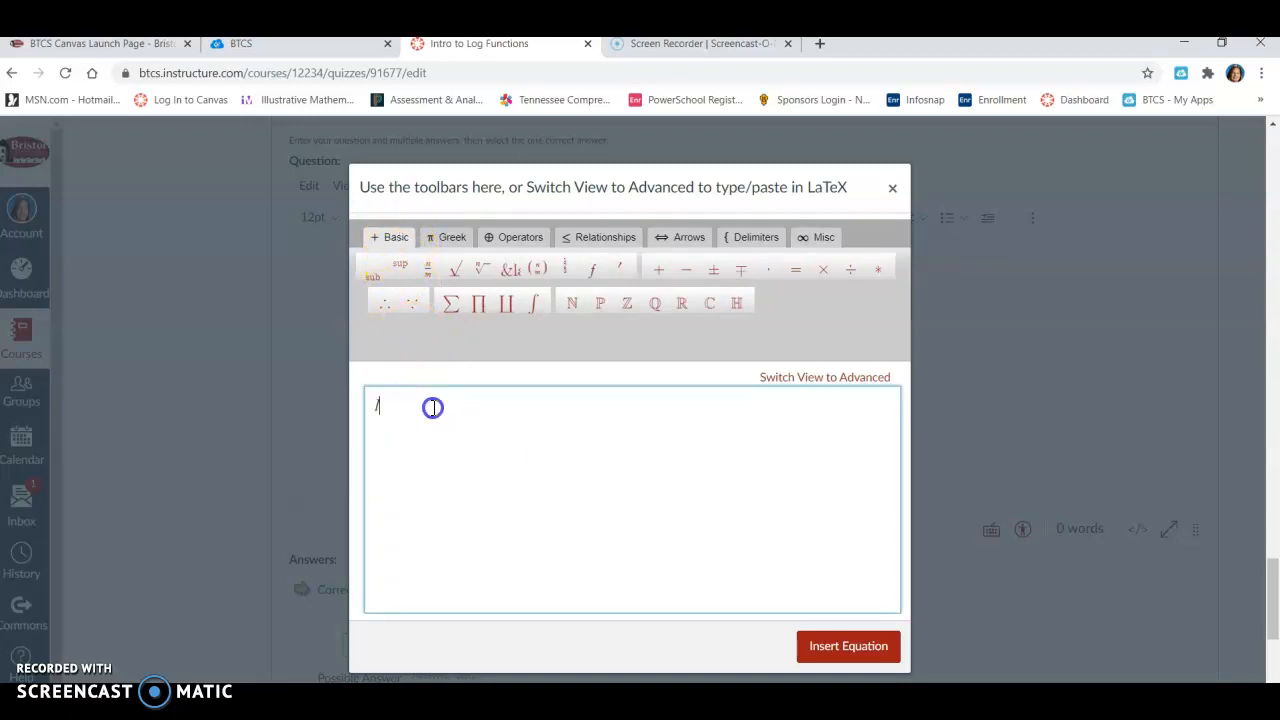
left_click(373, 281)
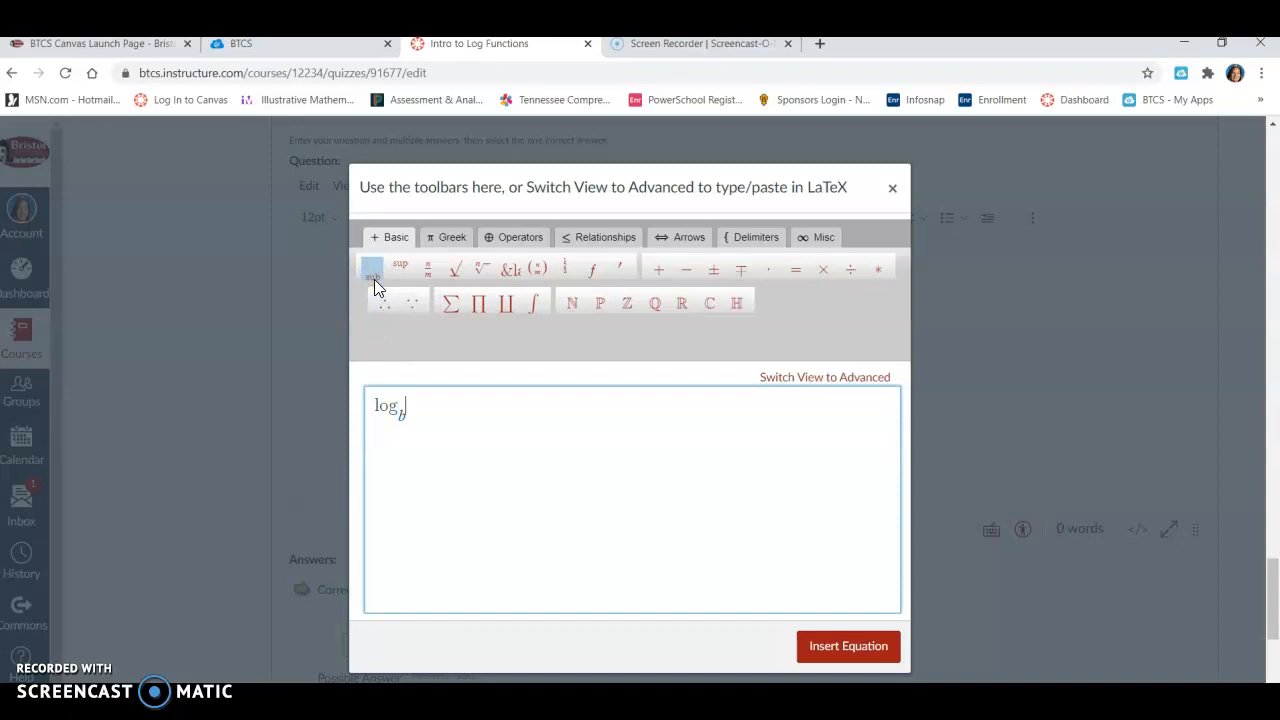
type("x = y")
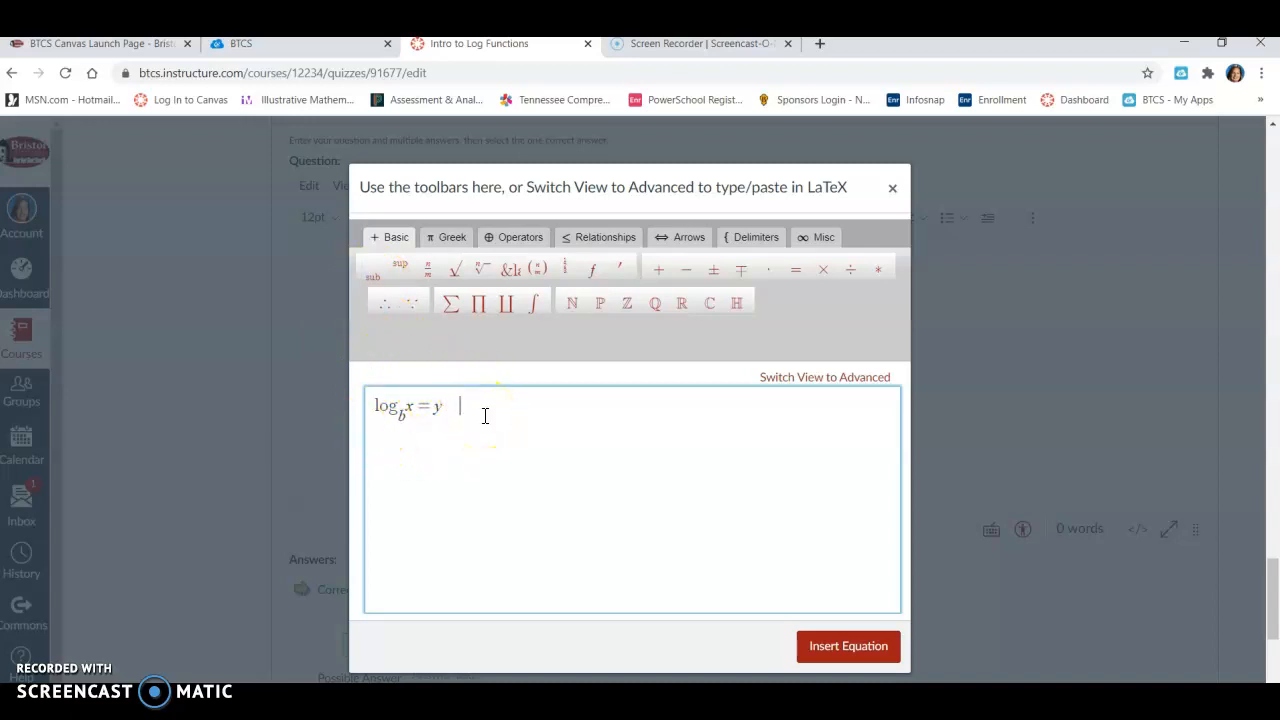
Step: Append "if and only if b^y = x" with y as a superscript, and close the equation editor without inserting the equation
type("if and only if b")
left_click(396, 266)
type("y = x")
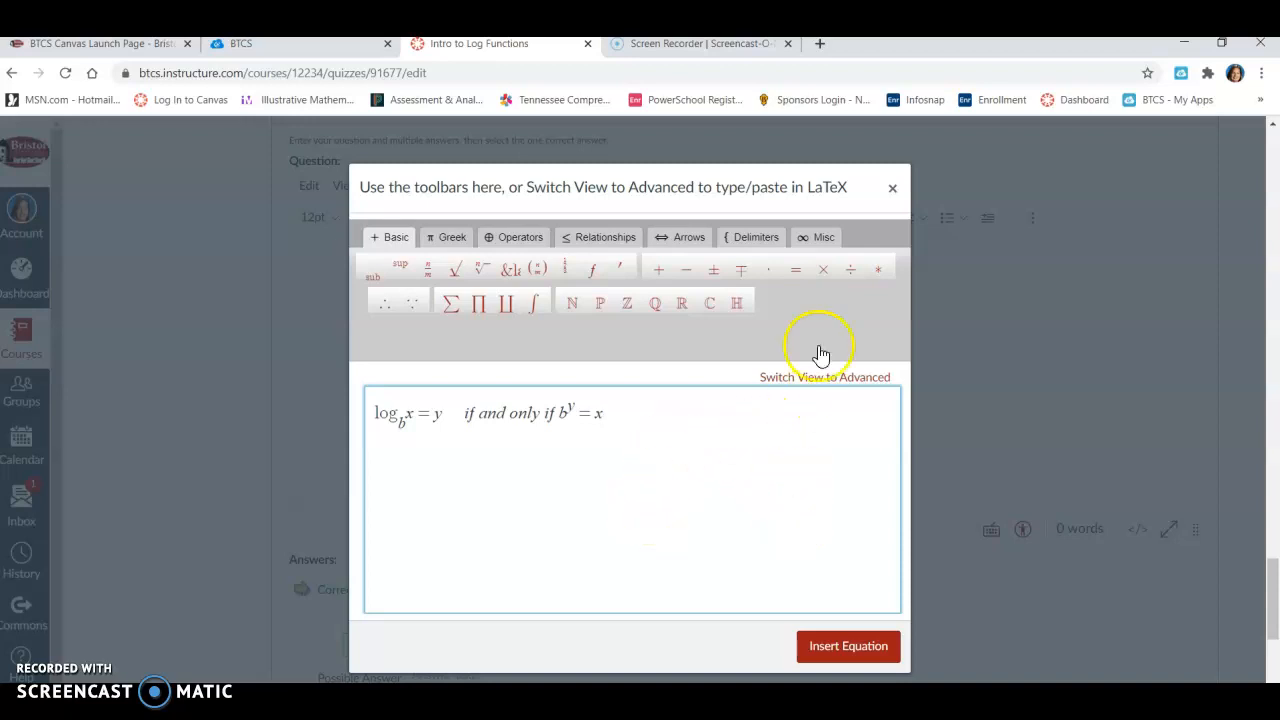
left_click(892, 188)
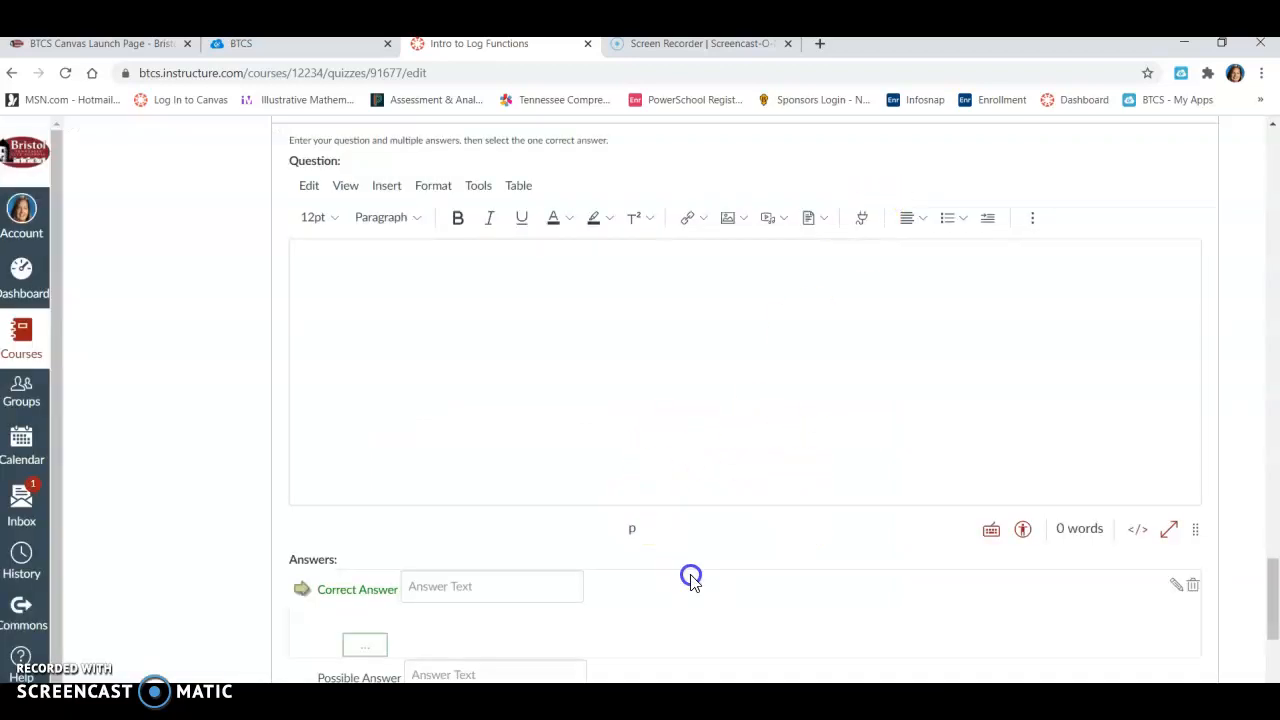
Step: Reopen the equation editor for the question text and close it without inserting anything
left_click(1033, 217)
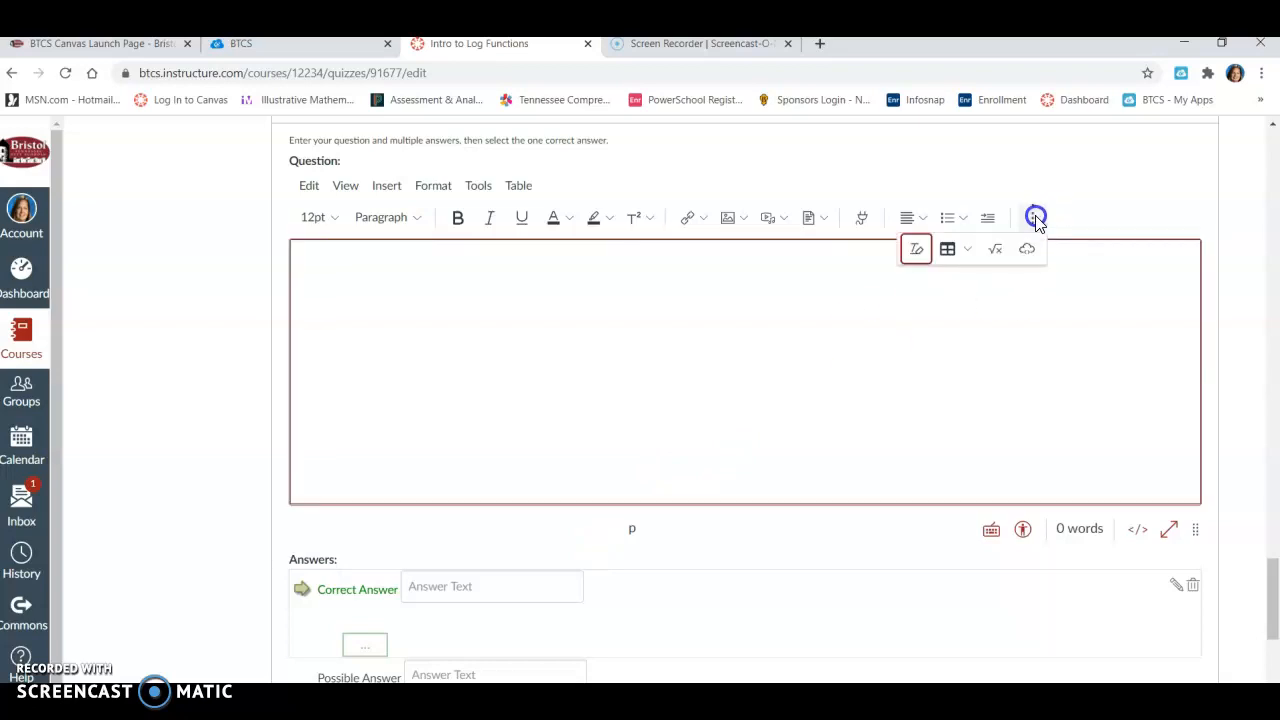
left_click(993, 256)
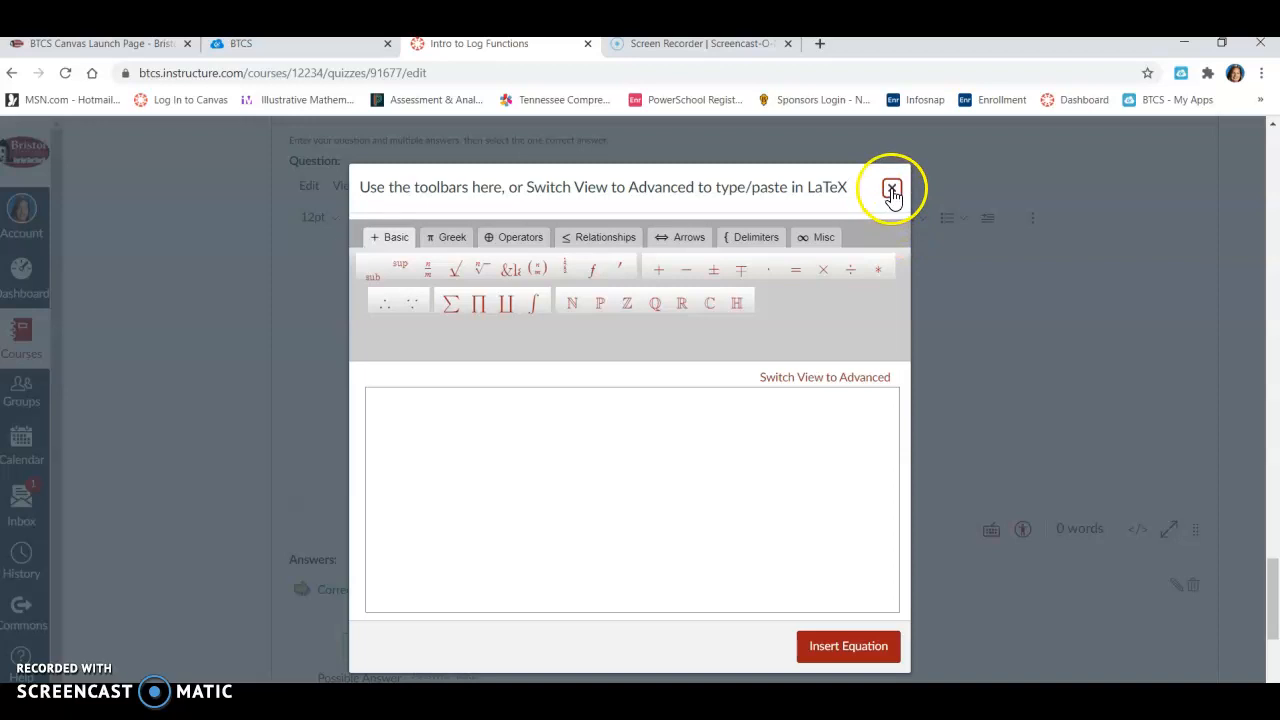
left_click(891, 192)
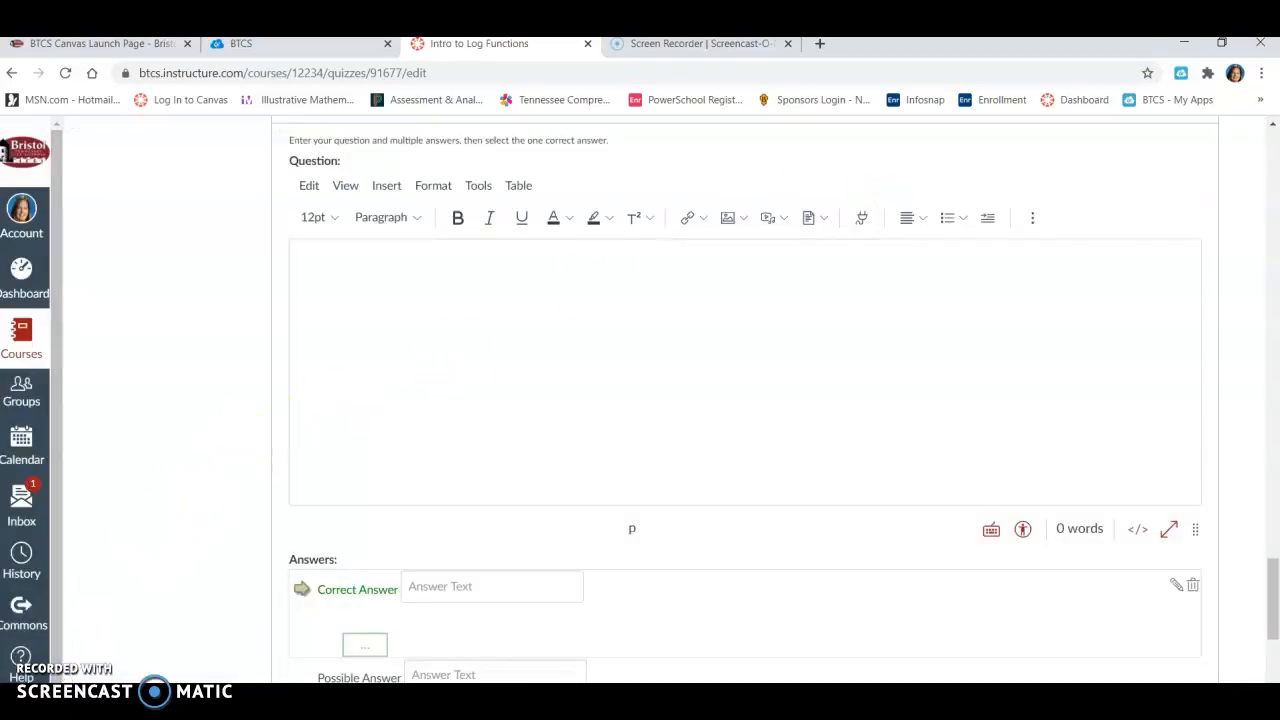